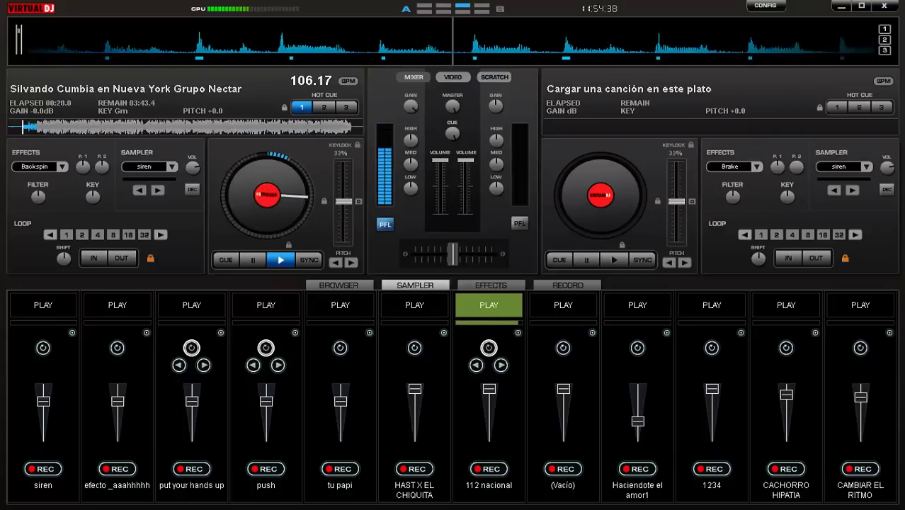
Step: Play the HAST X EL CHIQUITA sample and trigger the Haciendote el amor1 sample over the song playing on the first deck
left_click(416, 313)
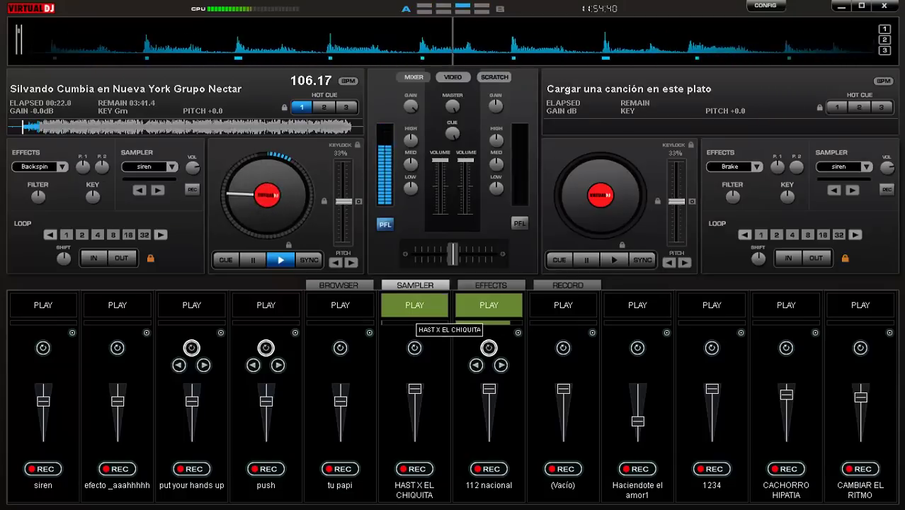
left_click(417, 313)
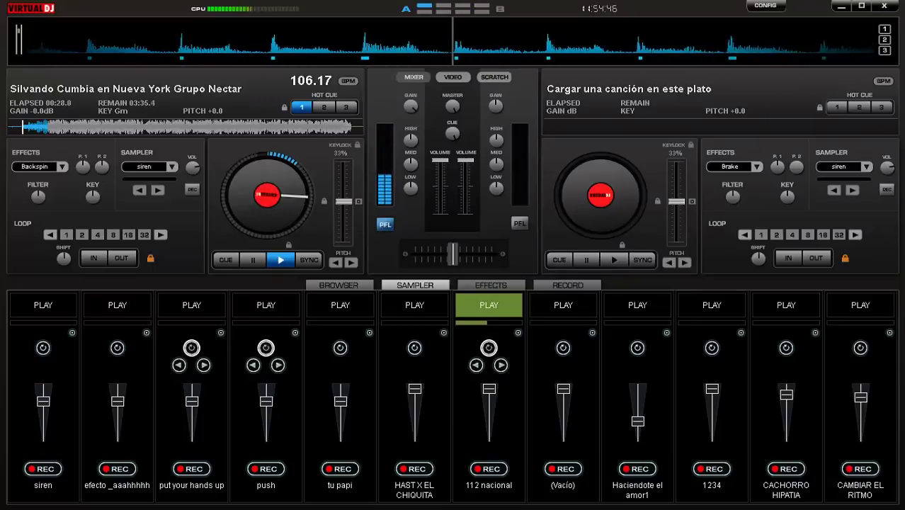
left_click(637, 311)
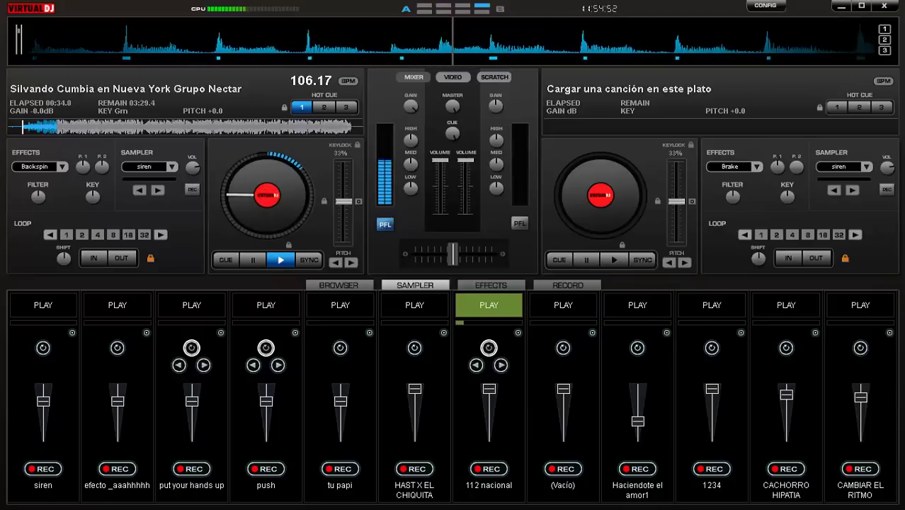
Step: Search the song library for "ros" and load Rossy War Que te Perdone Dios onto the second deck
type("si")
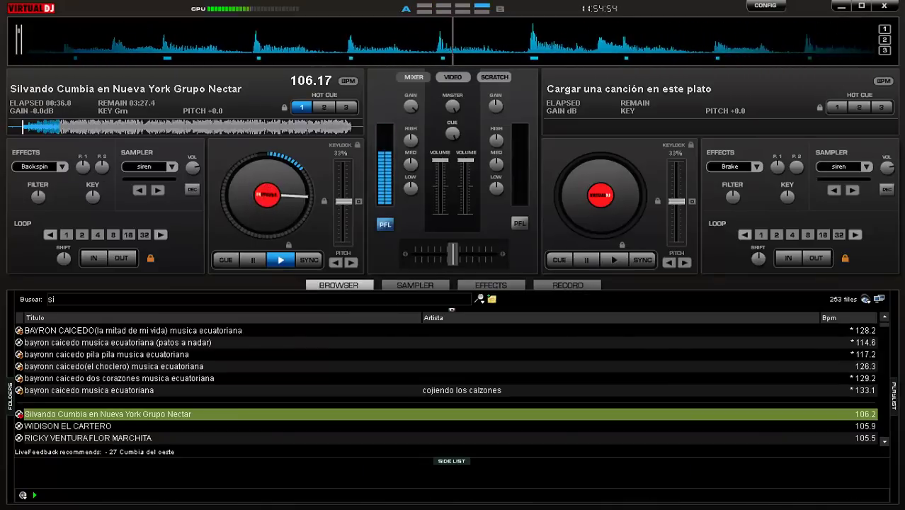
key("BackSpace")
key("BackSpace")
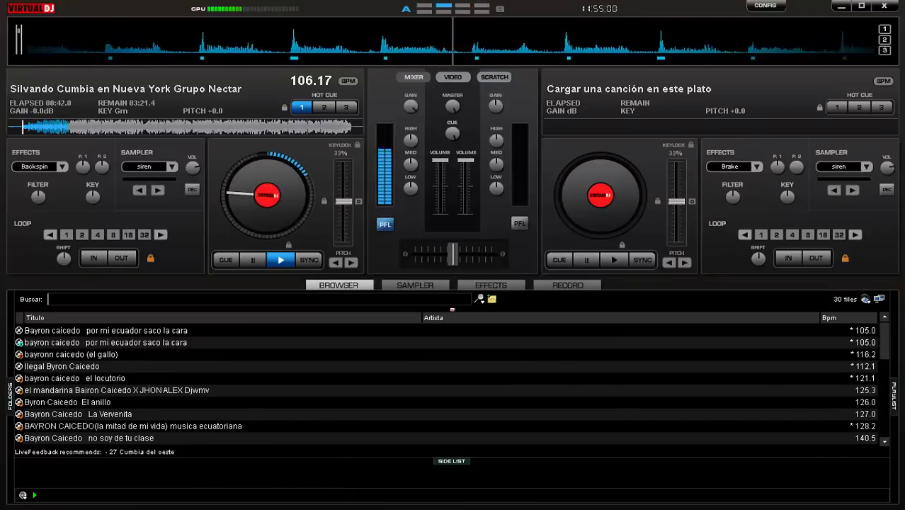
type("ro")
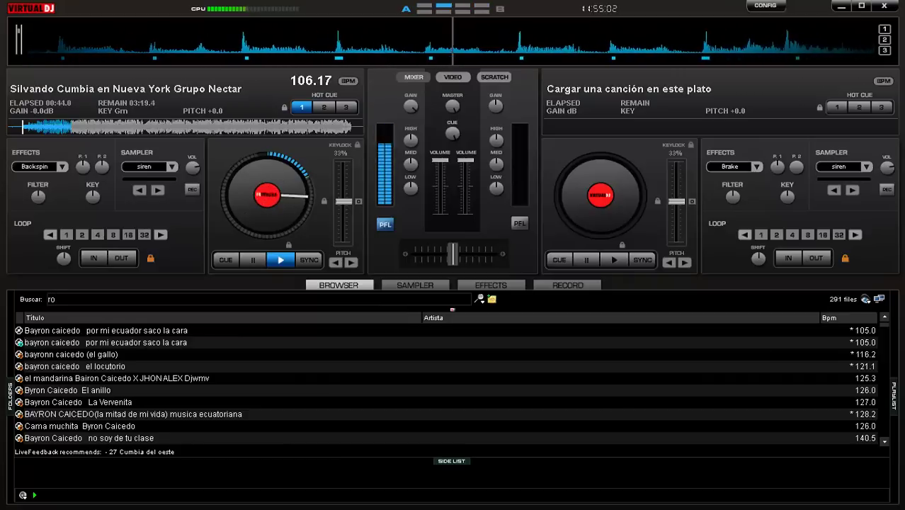
type("s")
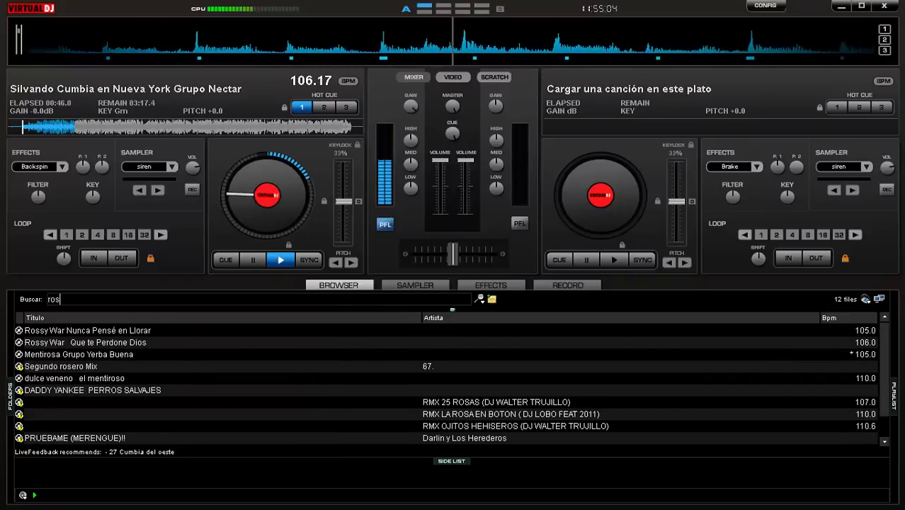
double_click(84, 342)
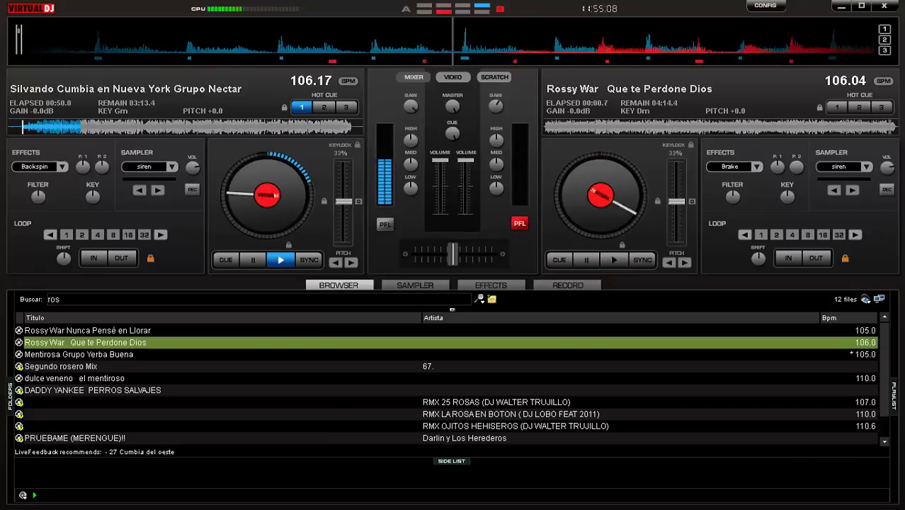
Step: Set the crossfader fully to the first deck and play the Rossy War song on the second deck in a 4-beat loop
left_click_drag(452, 254, 415, 253)
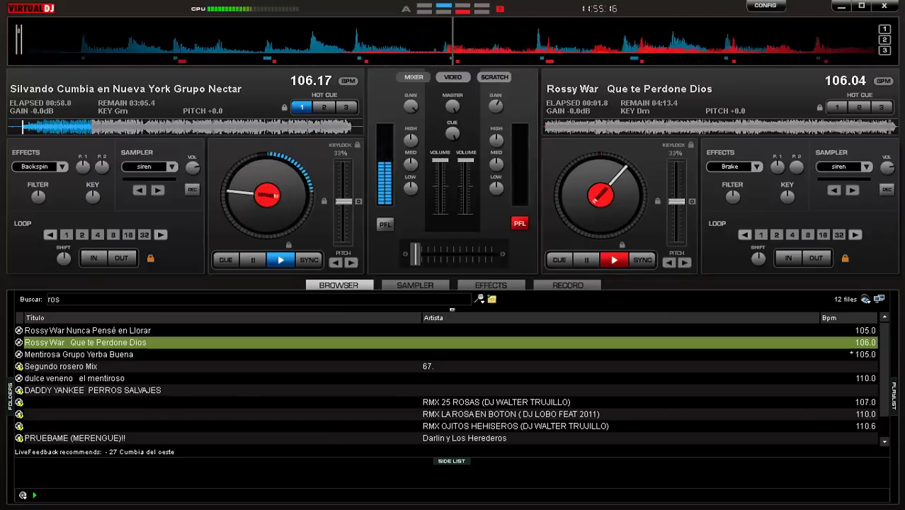
key("space")
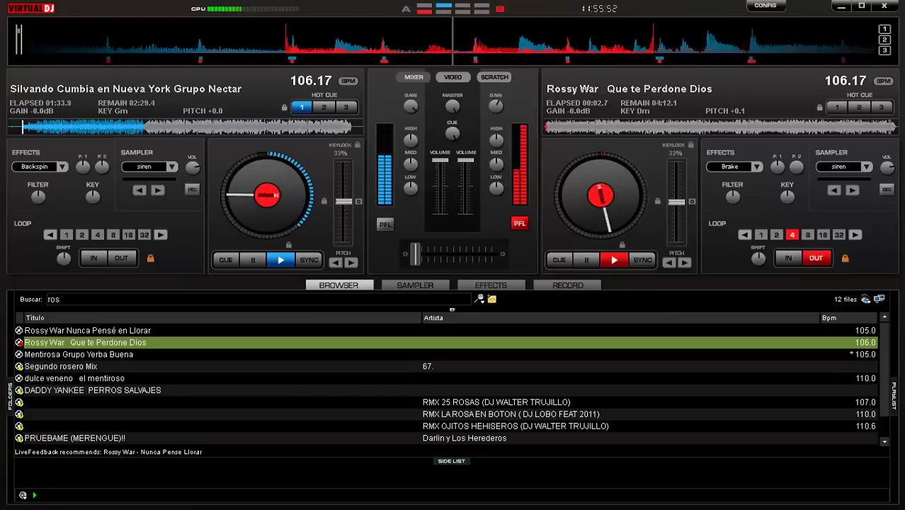
Step: Crossfade fully to the Rossy War song on the second deck and stop the first deck back at its cue 1
left_click_drag(415, 253, 430, 254)
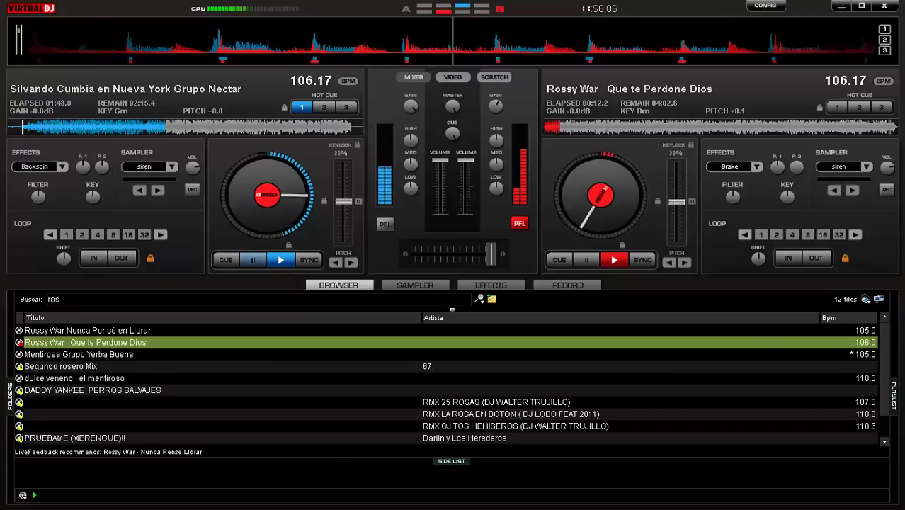
left_click(253, 260)
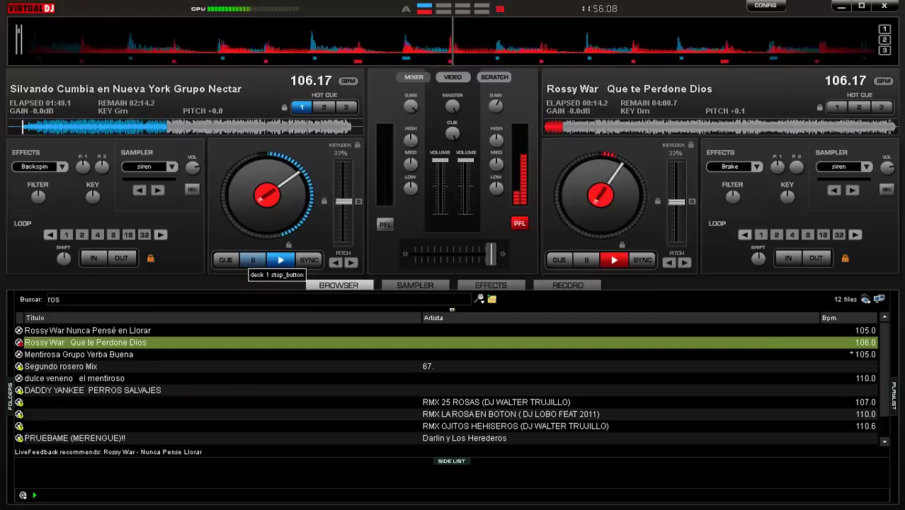
left_click(252, 260)
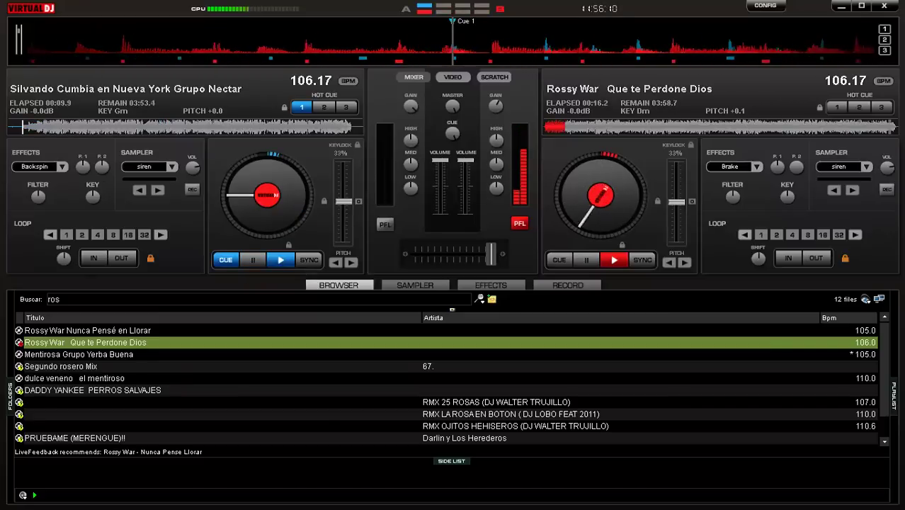
Step: Replace the library search with "shar" and load Sharon La Hechicera Corazon Valiente onto the first deck
key("BackSpace")
key("BackSpace")
key("BackSpace")
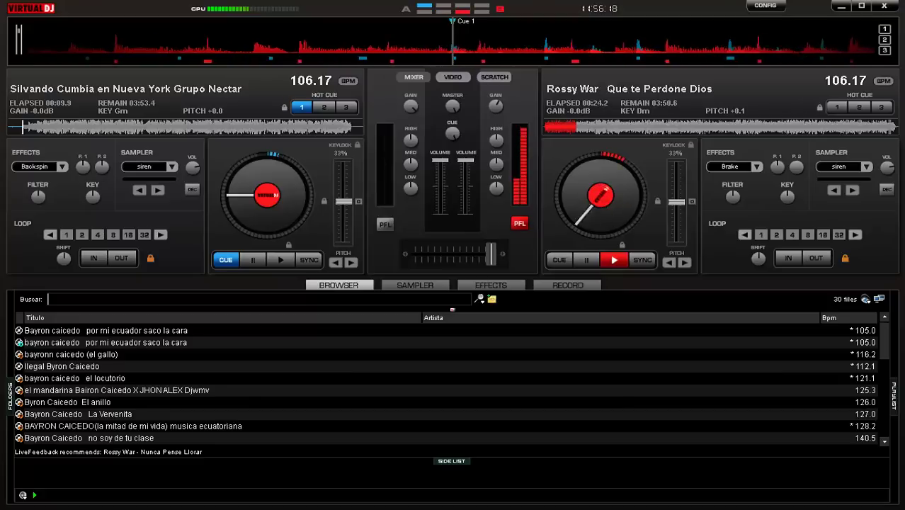
scroll(452, 384, "down", 1)
scroll(452, 384, "down", 1)
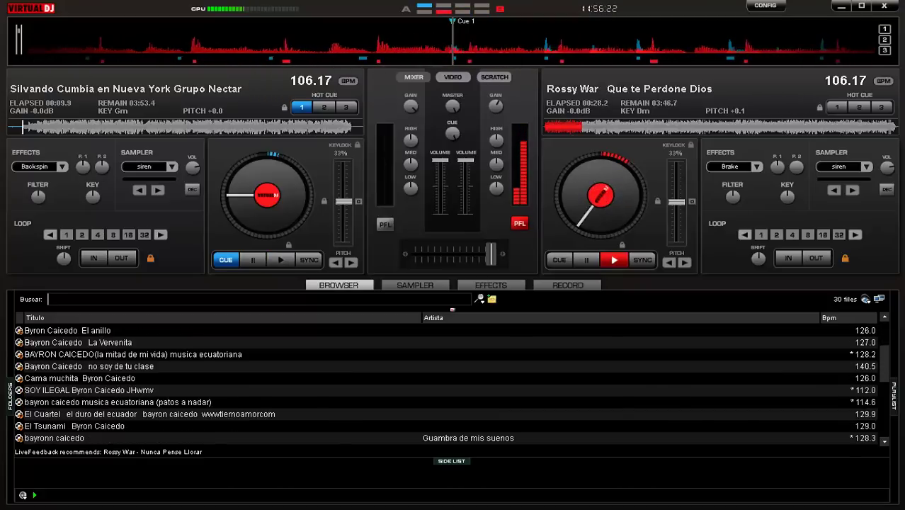
scroll(452, 384, "down", 1)
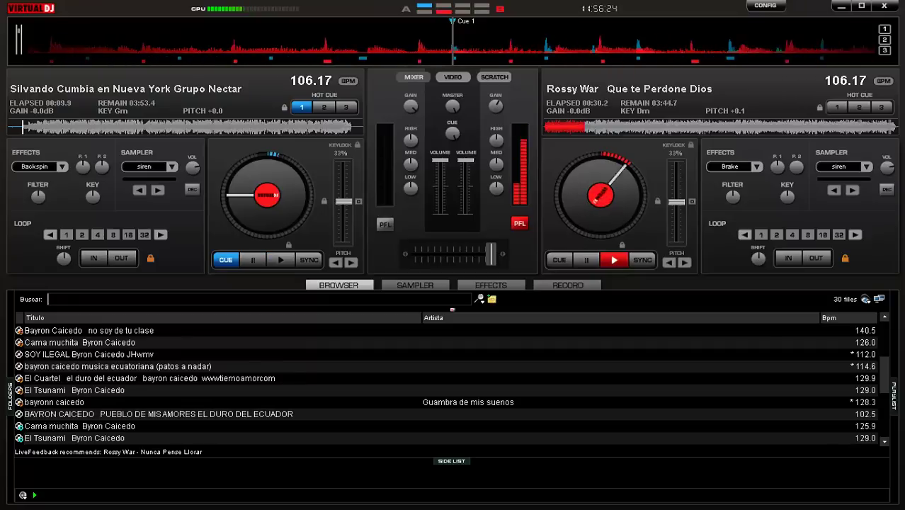
scroll(451, 384, "down", 1)
scroll(451, 384, "down", 3)
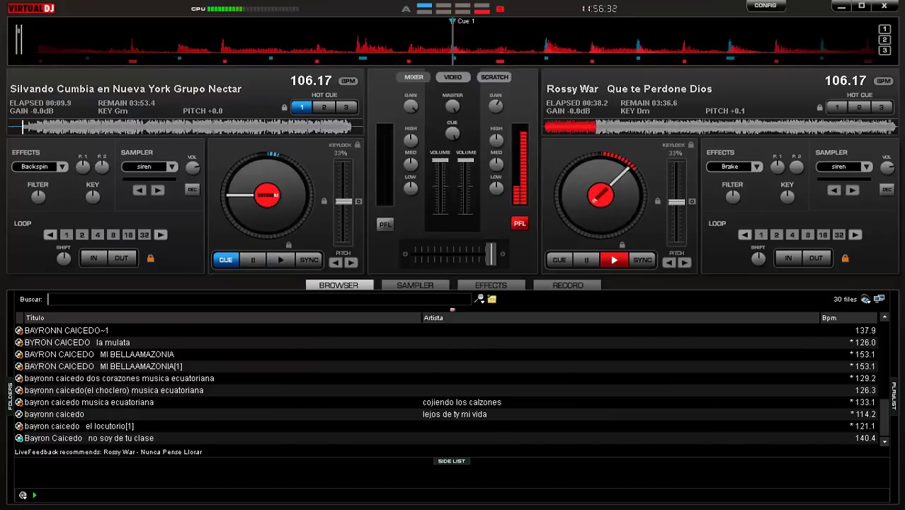
scroll(452, 384, "down", 4)
scroll(452, 384, "up", 1)
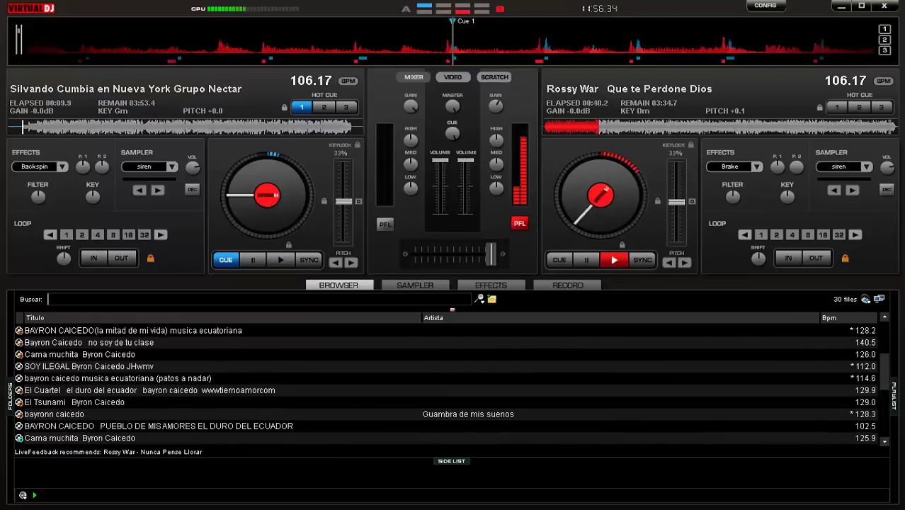
type("shar")
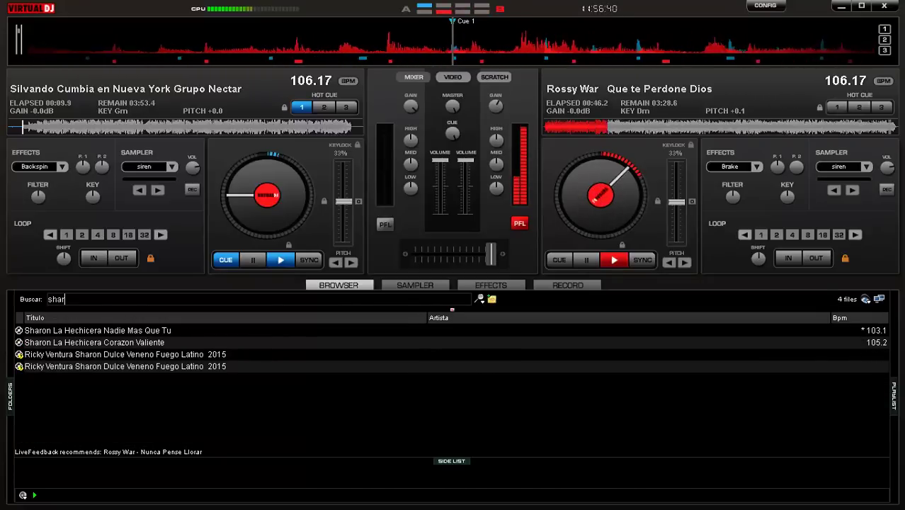
double_click(94, 342)
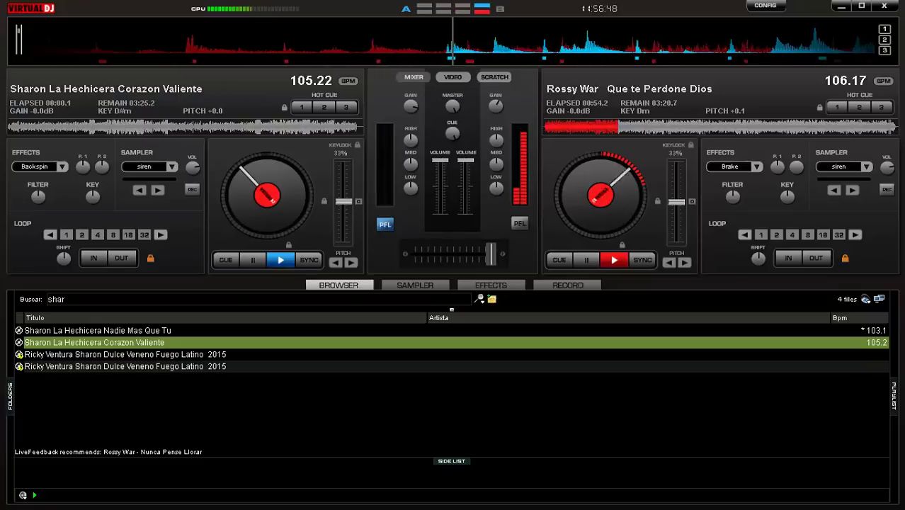
Step: Set hot cue 1 at the start of Corazon Valiente and play it looped and synced to the second deck's 106.17 BPM
key("1")
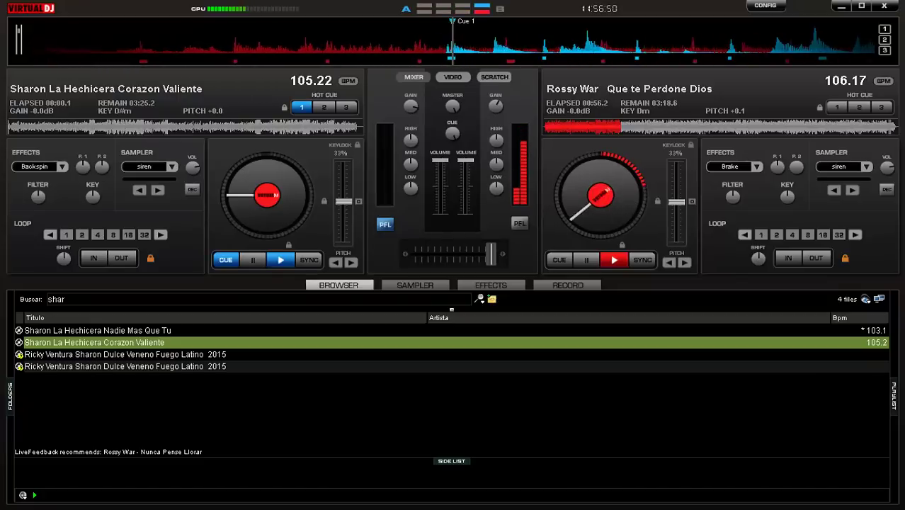
key("4")
key("space")
key("s")
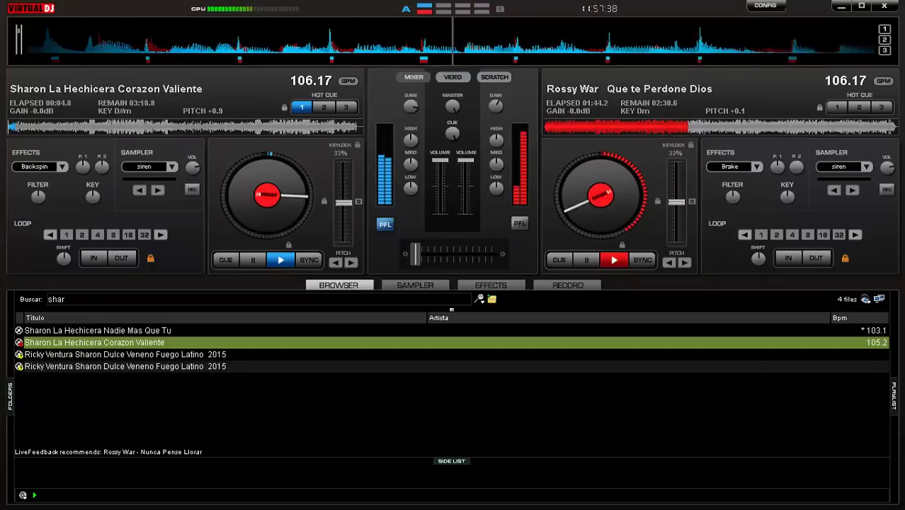
Step: Stop the Rossy War song on the second deck and replace it with WIDISON EL CARTERO, found by searching for "wid"
left_click(586, 260)
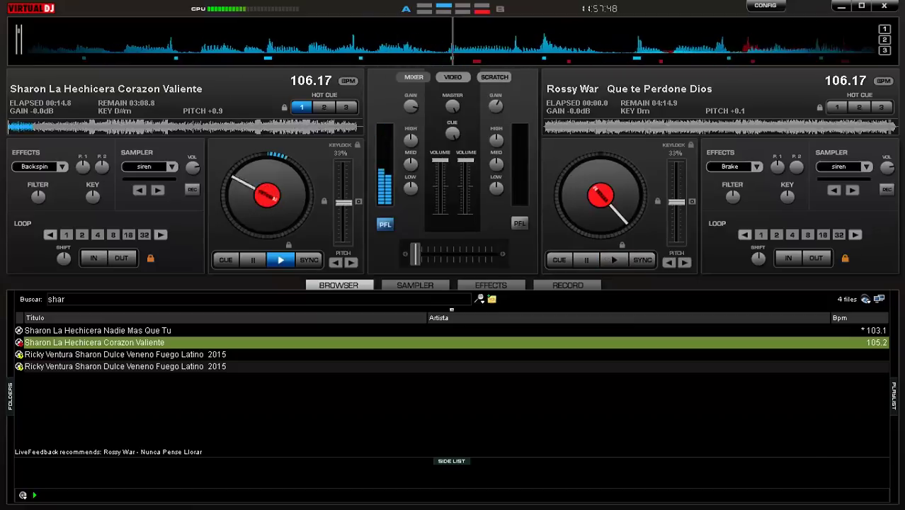
left_click(48, 299)
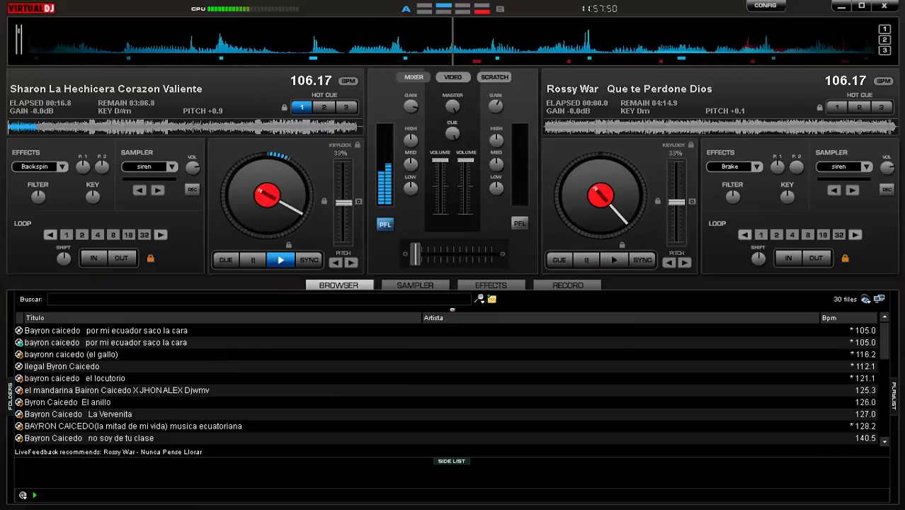
type("wid")
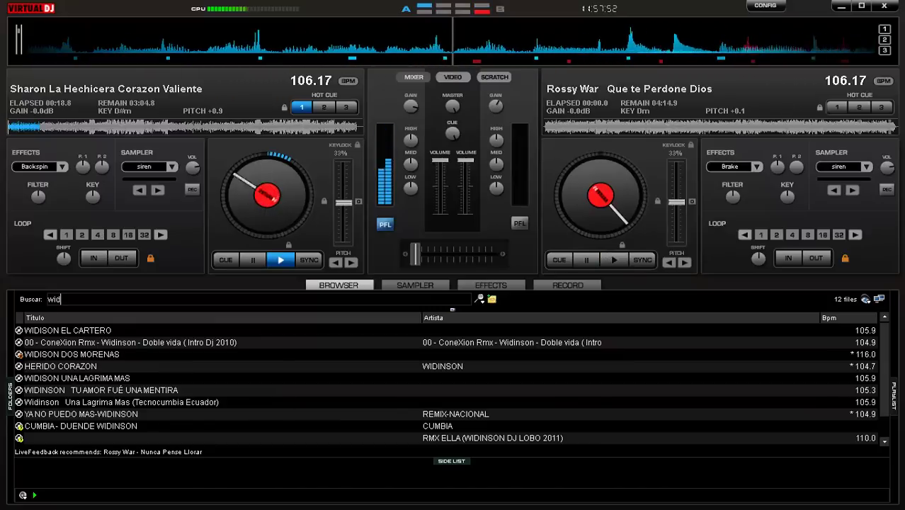
left_click(68, 330)
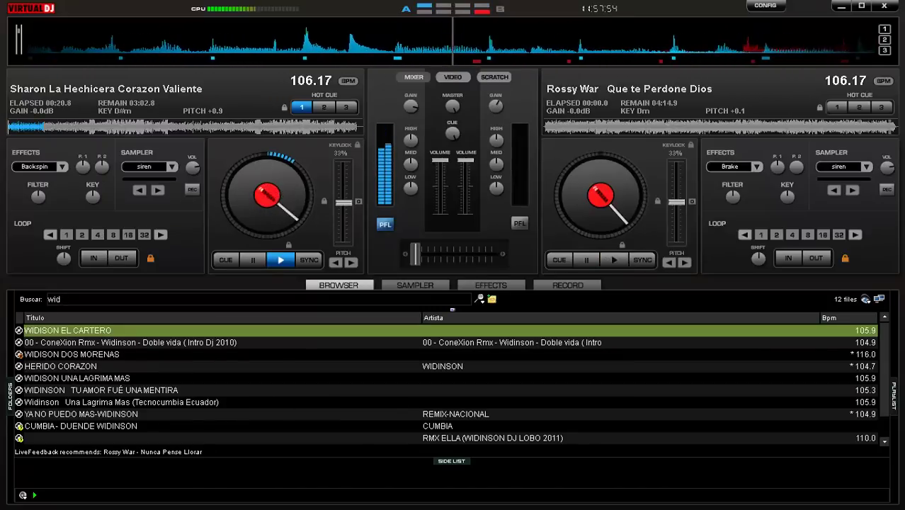
key("ctrl+Right")
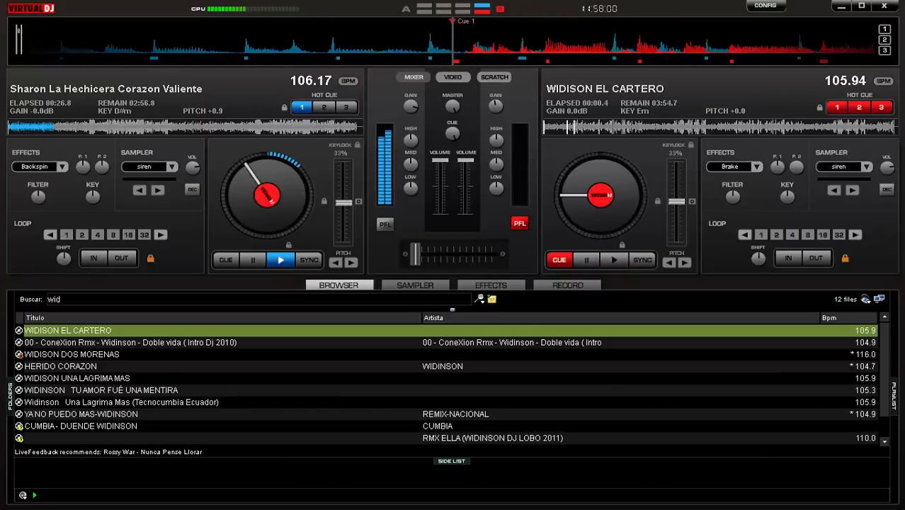
Step: Play WIDISON EL CARTERO from its cue in a 4-beat loop and sync it to the first deck's 106.17 BPM
key("space")
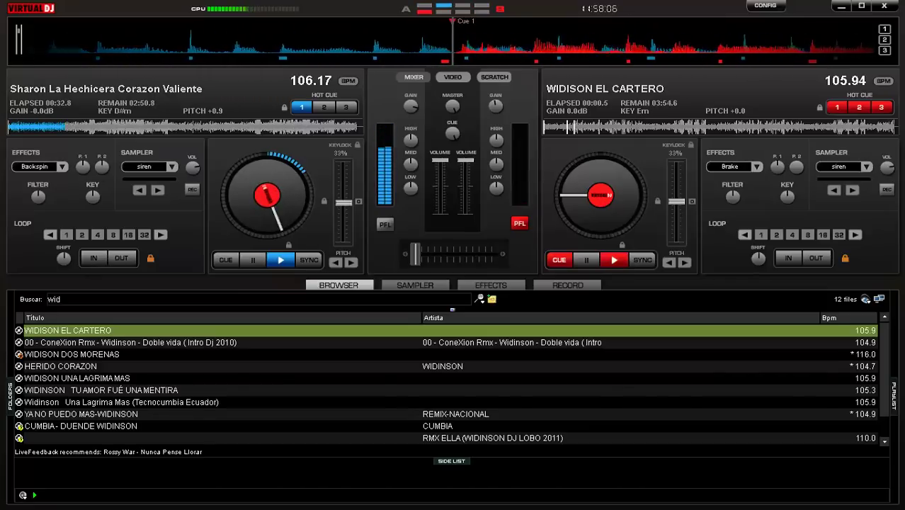
key("l")
key("space")
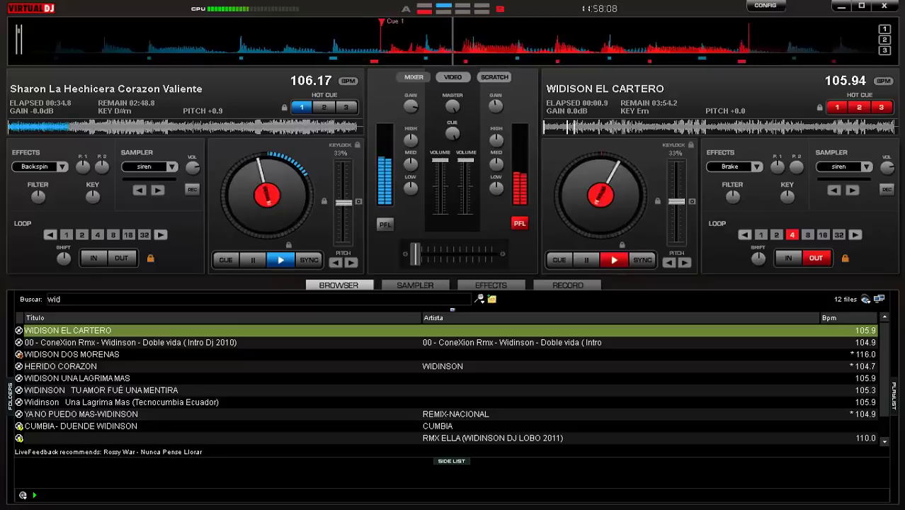
key("s")
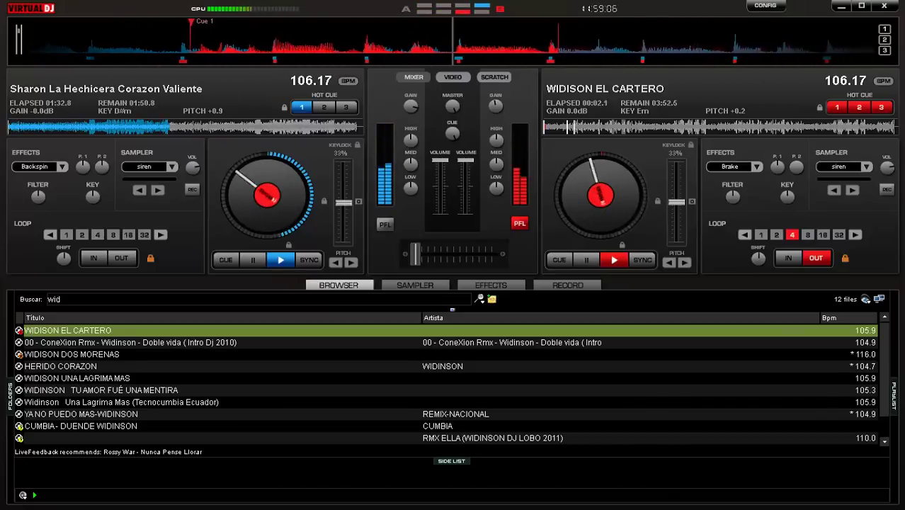
Step: Crossfade gradually from the first deck to WIDISON EL CARTERO on the second deck and stop the first deck at its cue
key("shift+Right")
key("shift+Right")
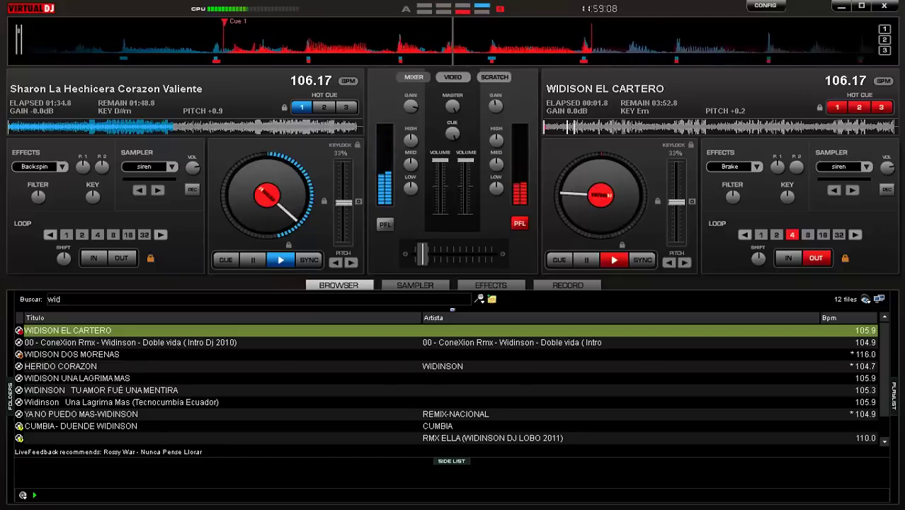
key("shift+Right")
key("shift+Right")
key("shift+Right")
key("shift+Right")
key("shift+Right")
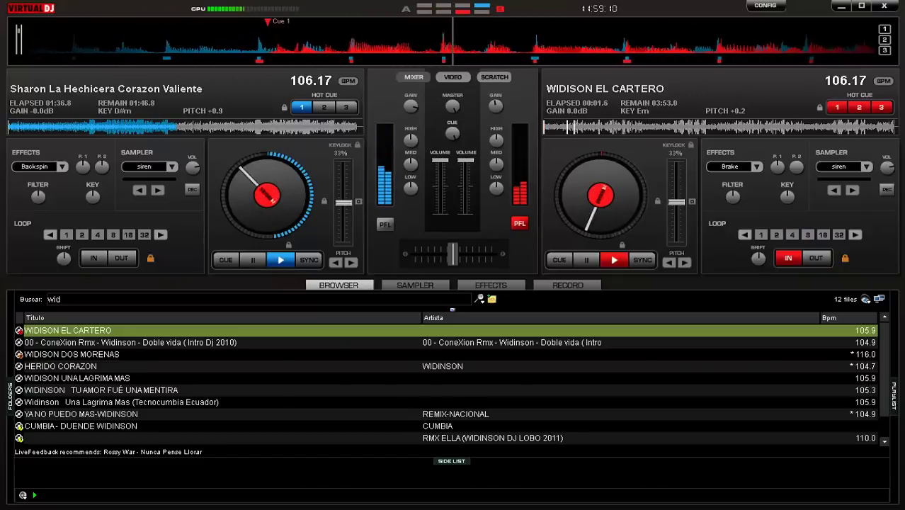
key("shift+Right")
key("shift+Right")
key("shift+Right")
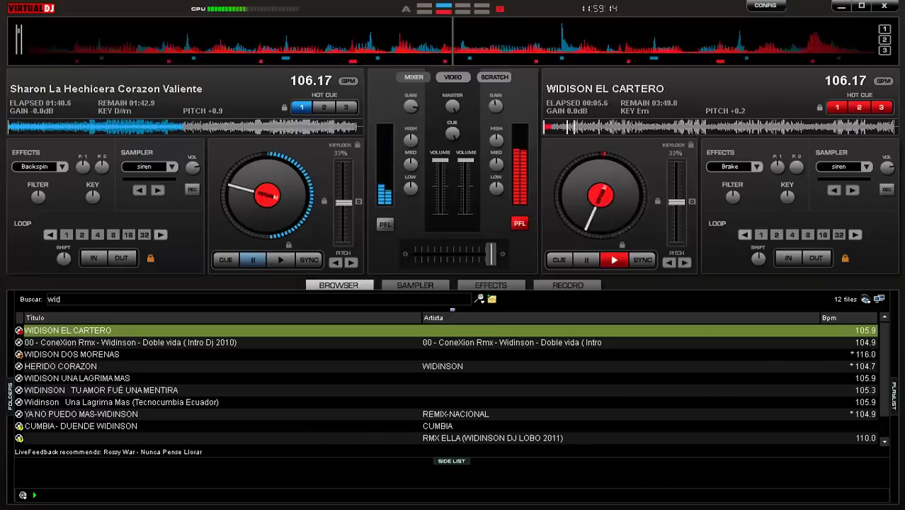
key("space")
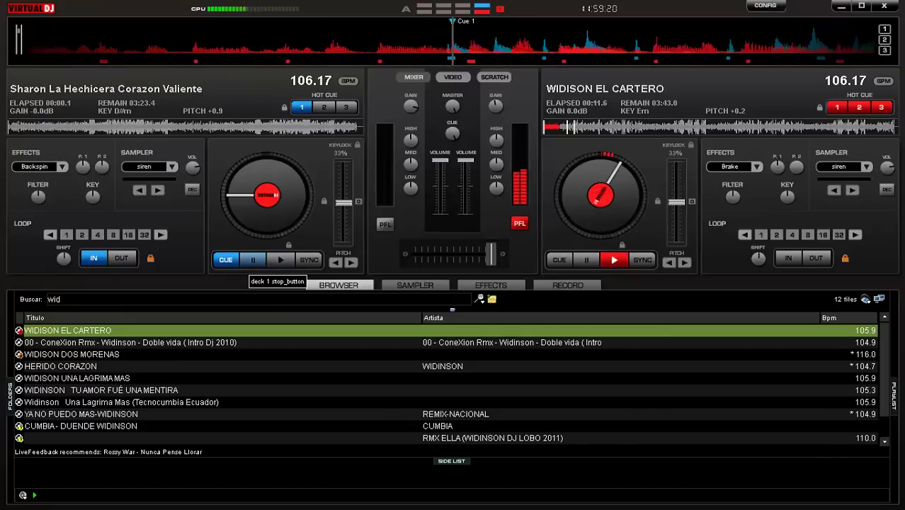
Step: Search the library for "ric" and load RICKY VENTURA FLOR MARCHITA on the first deck
key("BackSpace")
key("BackSpace")
key("BackSpace")
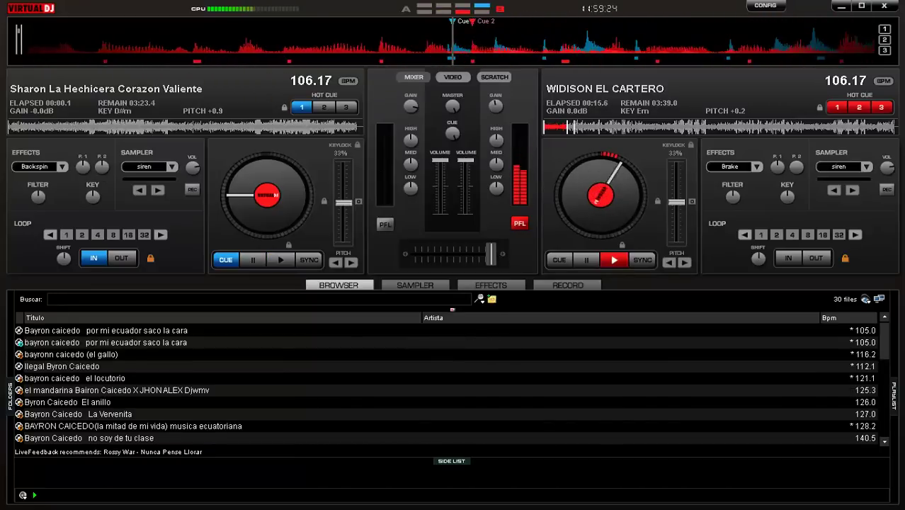
type("ric")
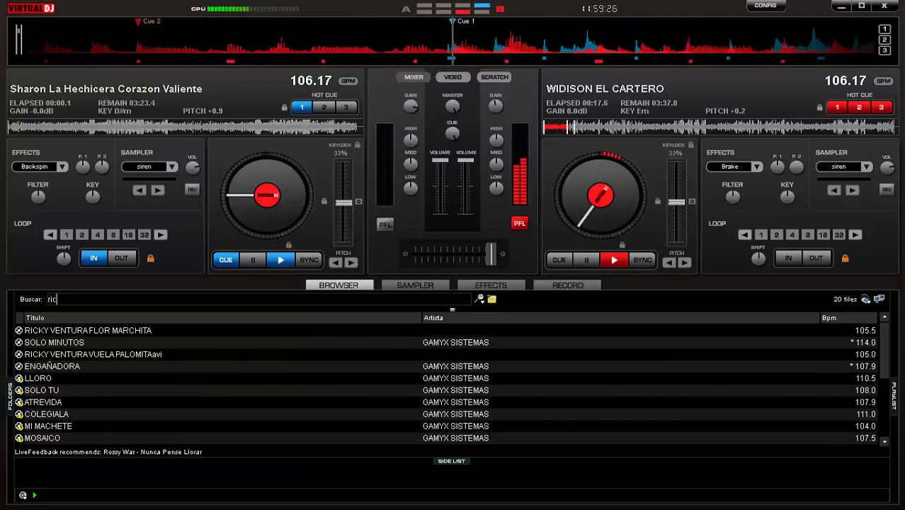
left_click(88, 330)
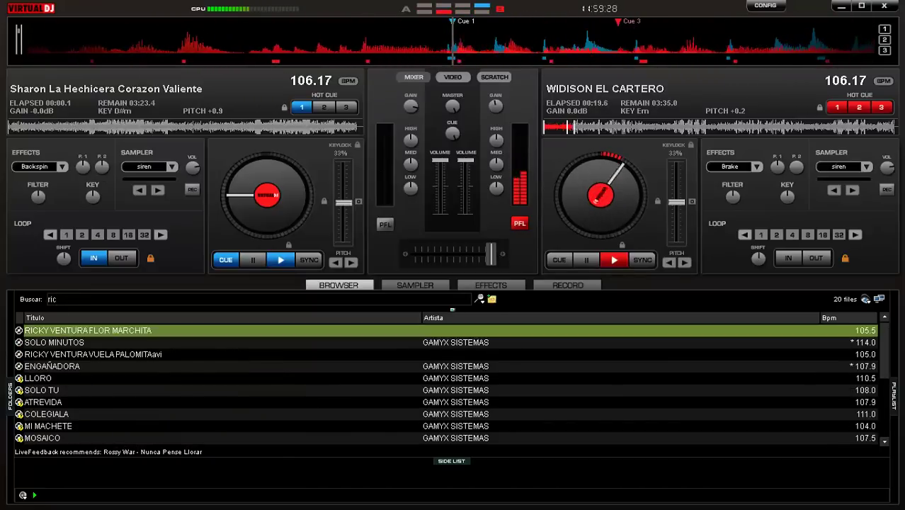
key("Return")
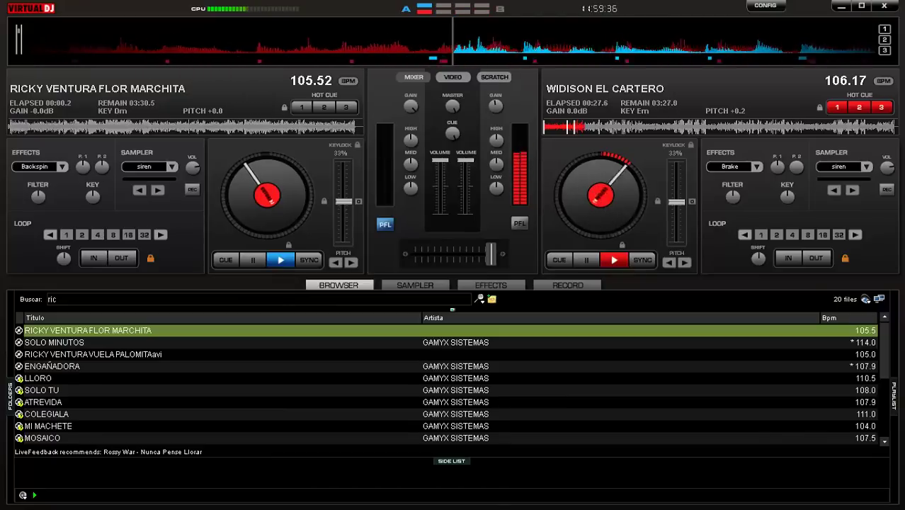
Step: Set hot cue 1 at the start of RICKY VENTURA FLOR MARCHITA and play it in a 4-beat loop synced to 106.17 BPM
key("1")
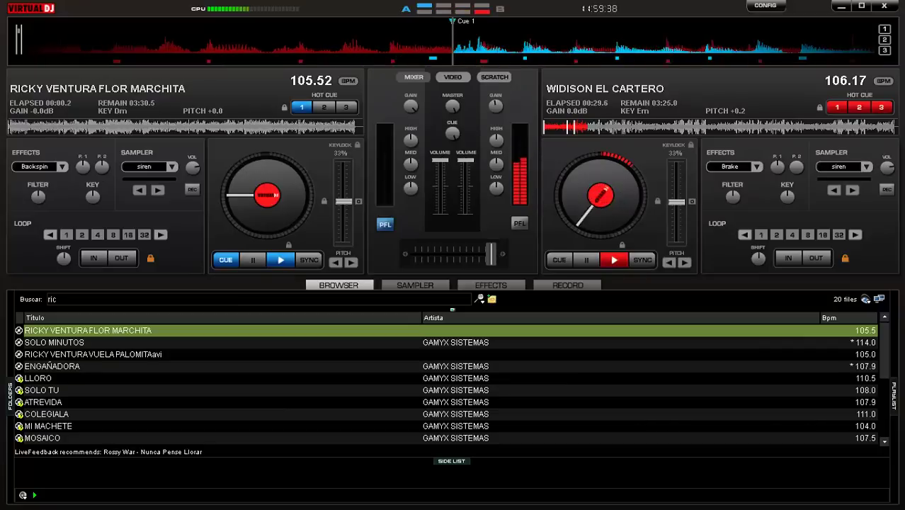
key("4")
key("space")
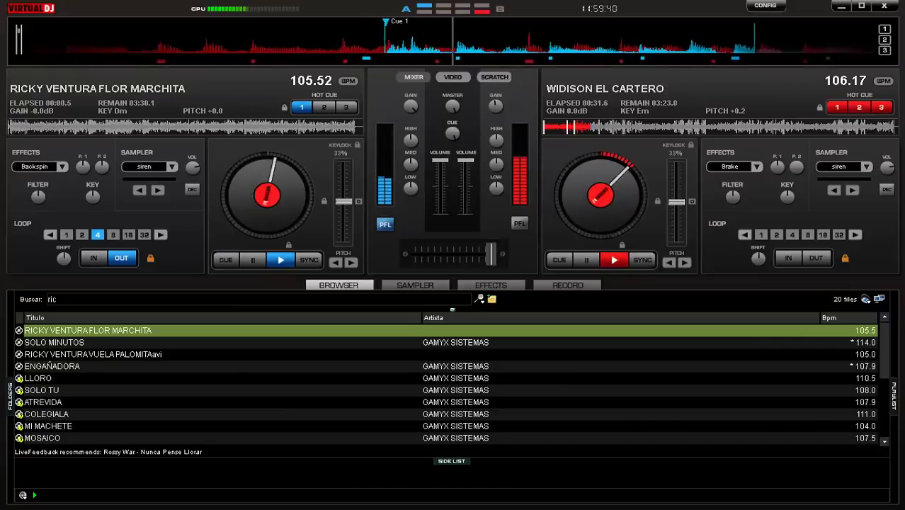
key("s")
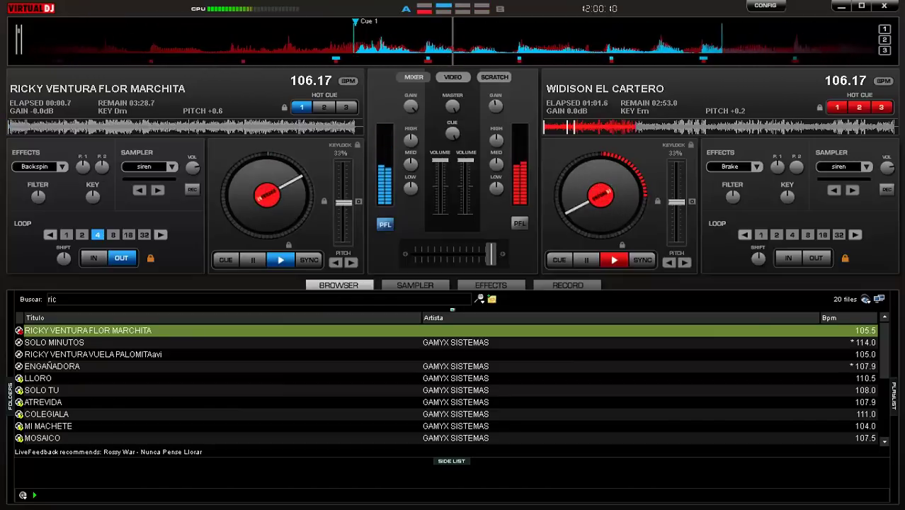
Step: Crossfade from WIDISON EL CARTERO to RICKY VENTURA FLOR MARCHITA on the first deck and stop the second deck at its cue
key("shift+Left")
key("shift+Left")
key("shift+Left")
key("shift+Left")
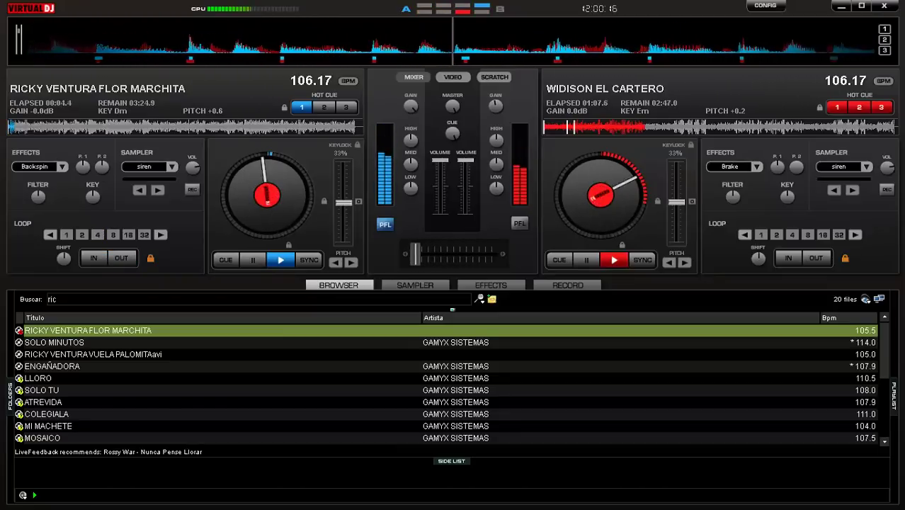
left_click(586, 260)
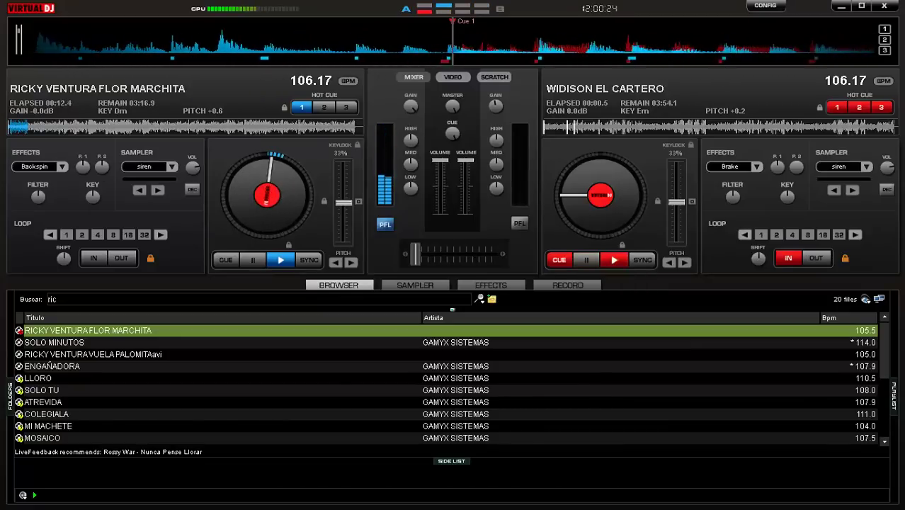
Step: Search the library for "ros" and load Rossy War Nunca Pensé en Llorar on the second deck
left_click(48, 299)
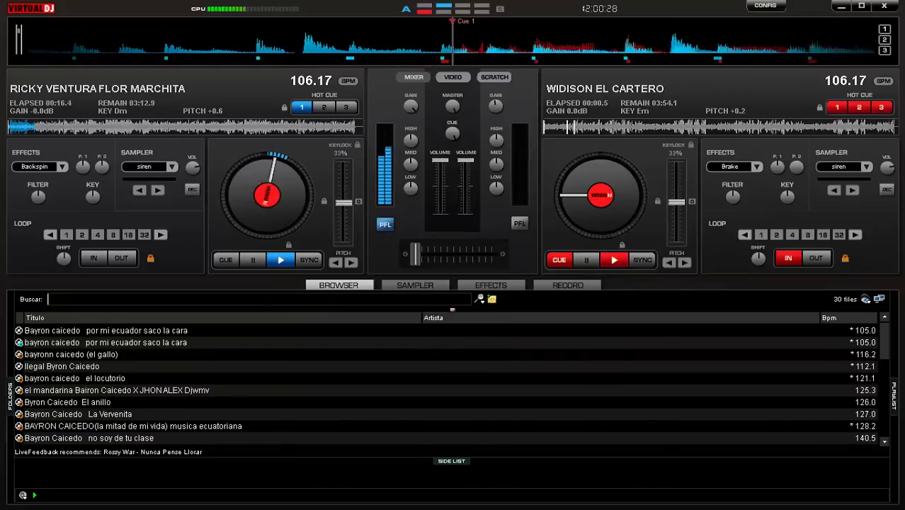
type("ro")
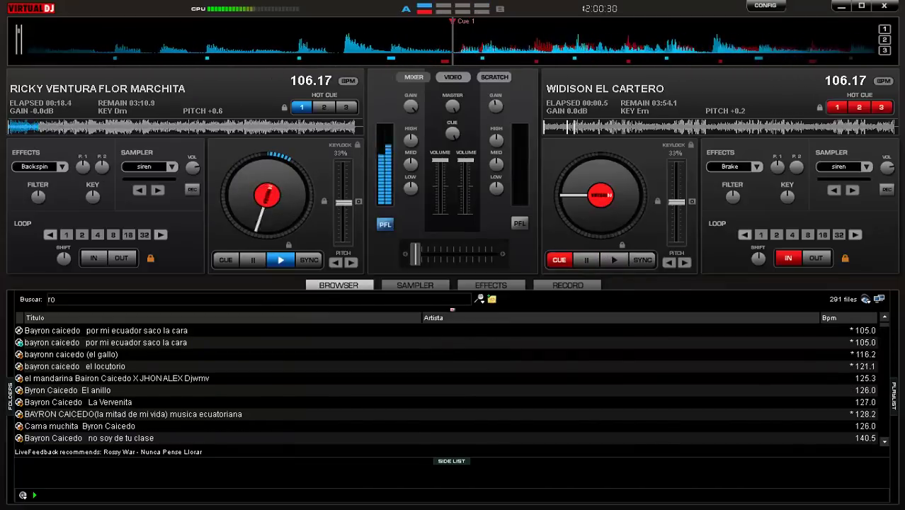
type("y")
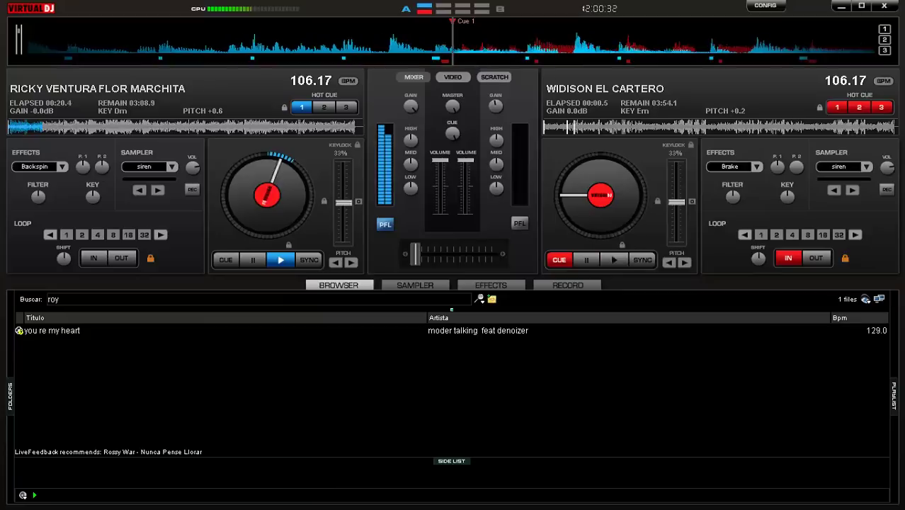
key("BackSpace")
key("BackSpace")
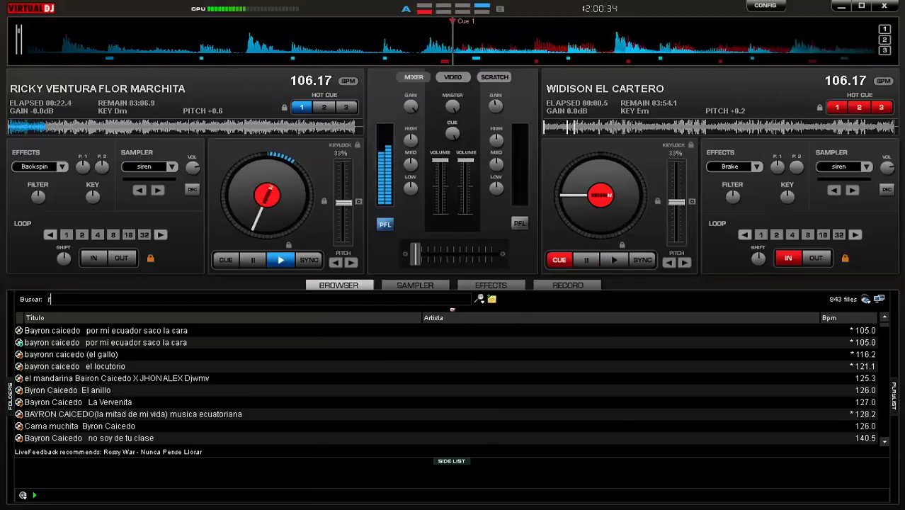
type("osy")
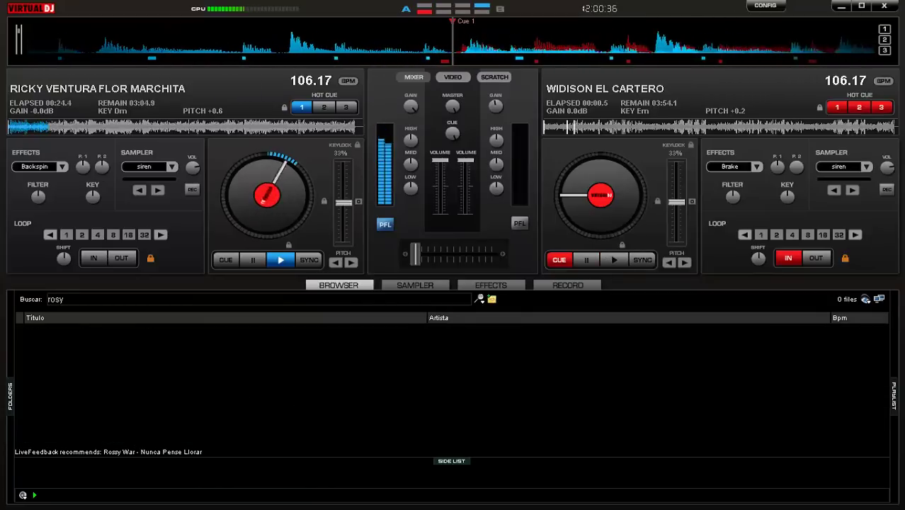
key("BackSpace")
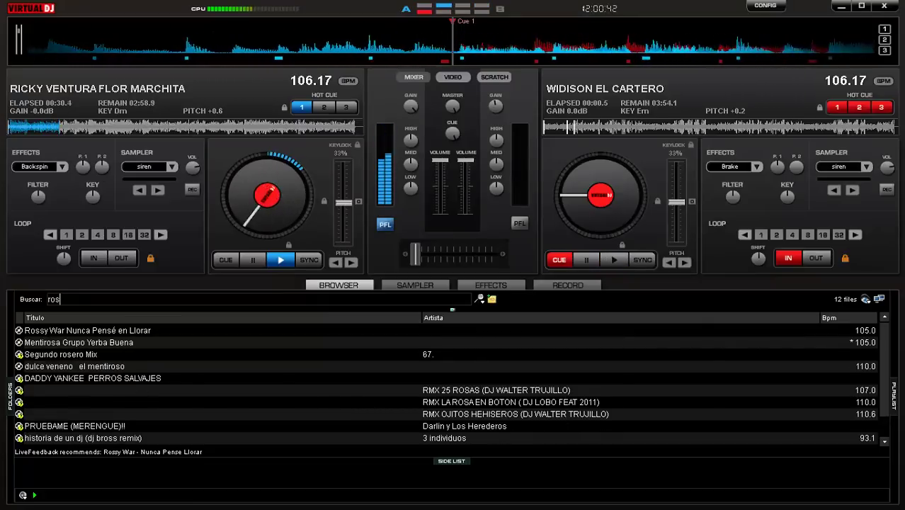
left_click(87, 330)
key("Return")
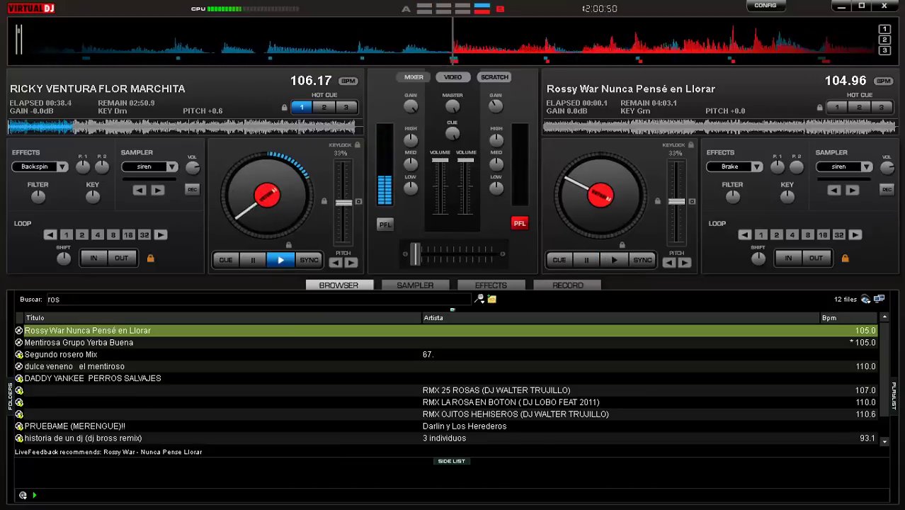
Step: Play Rossy War Nunca Pensé en Llorar in a 4-beat loop and sync it to the first deck's 106.17 BPM
key("4")
key("space")
key("s")
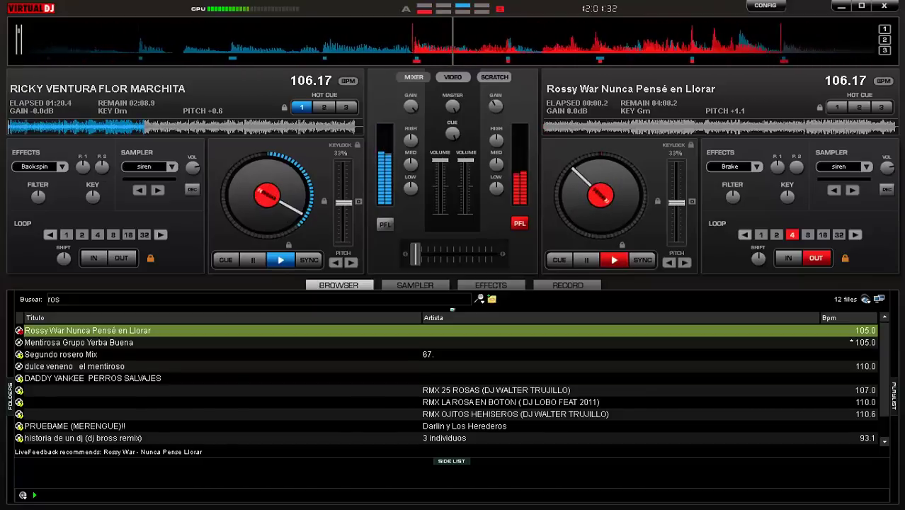
Step: Crossfade from RICKY VENTURA FLOR MARCHITA to the Rossy War song and stop the first deck at its cue
left_click_drag(415, 253, 445, 254)
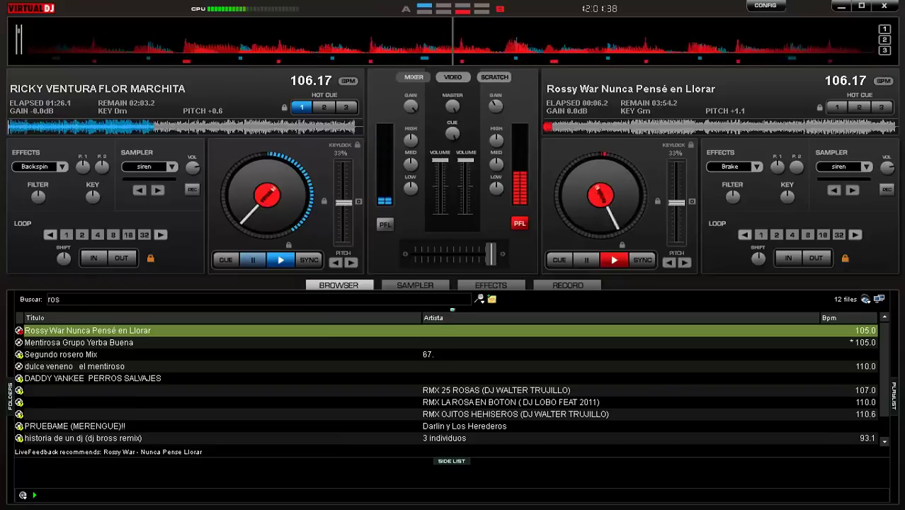
left_click(253, 259)
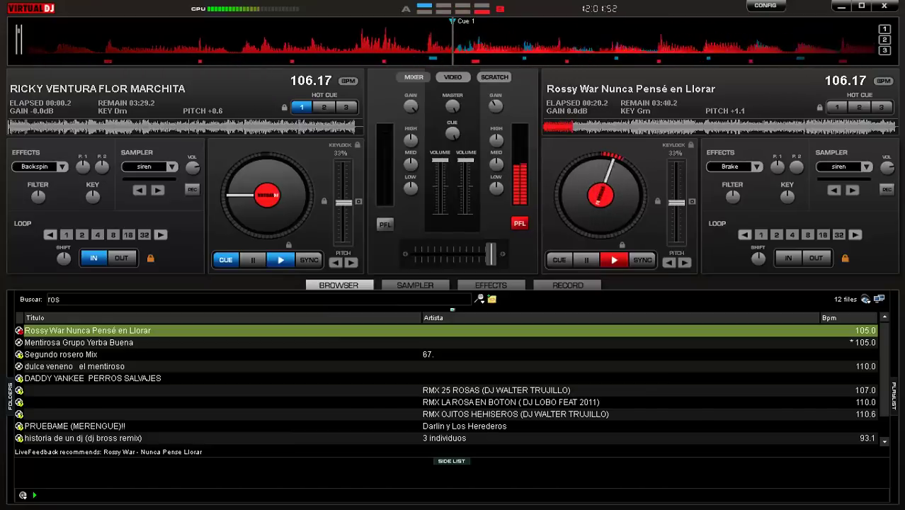
Step: Load the video version of bayron caicedo por mi ecuador saco la cara on the first deck and play it in a 4-beat loop at 106.17 BPM
key("BackSpace")
key("BackSpace")
key("BackSpace")
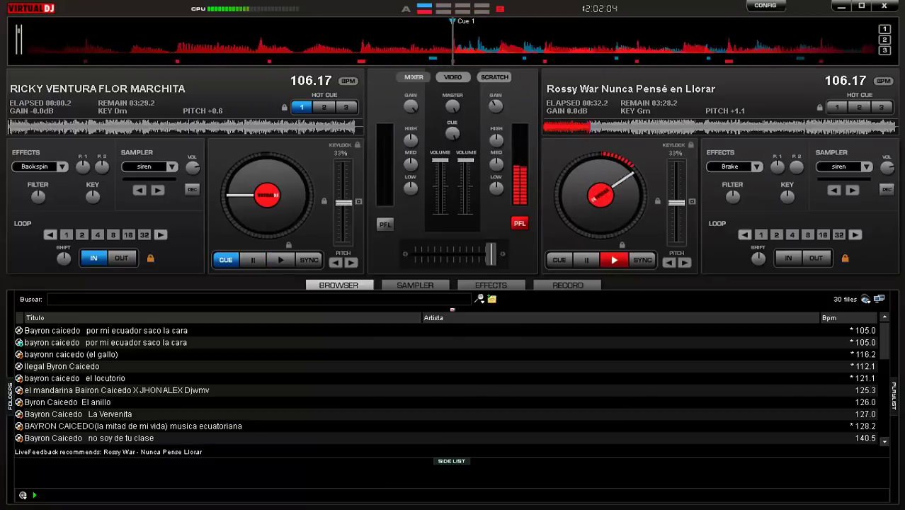
left_click(105, 342)
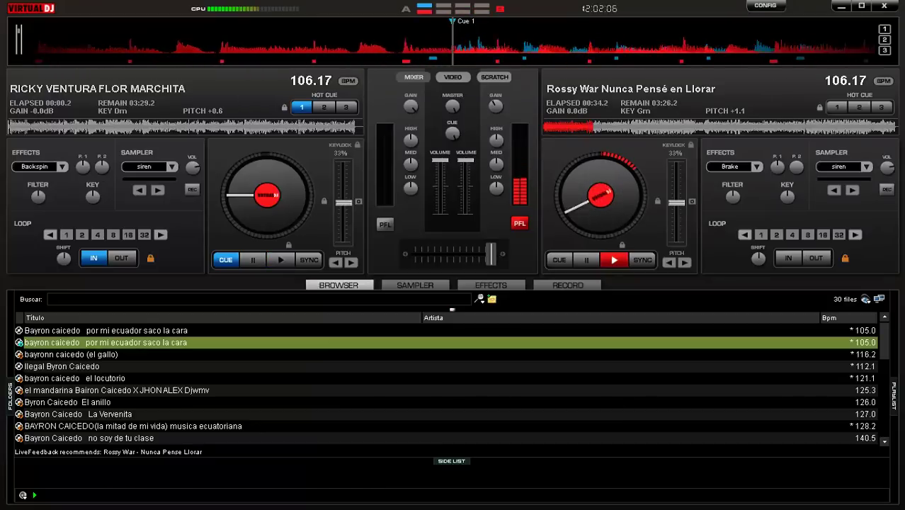
double_click(106, 329)
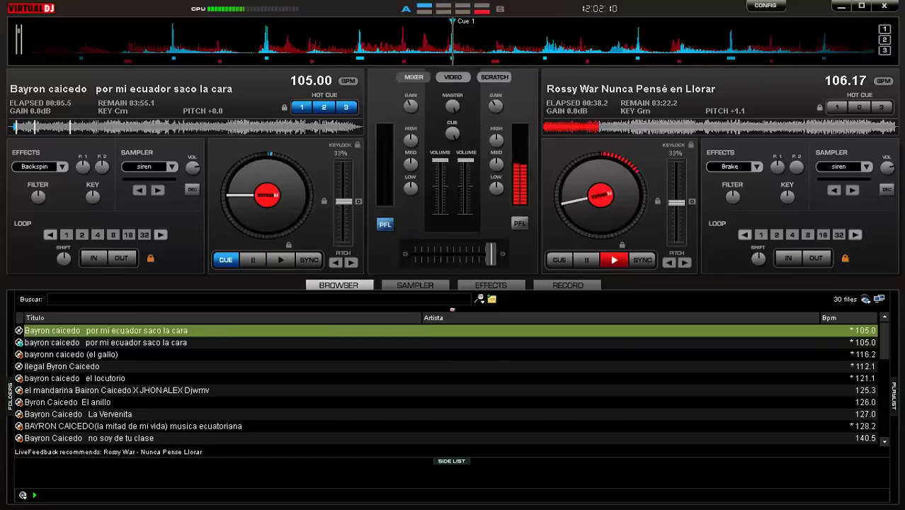
double_click(105, 342)
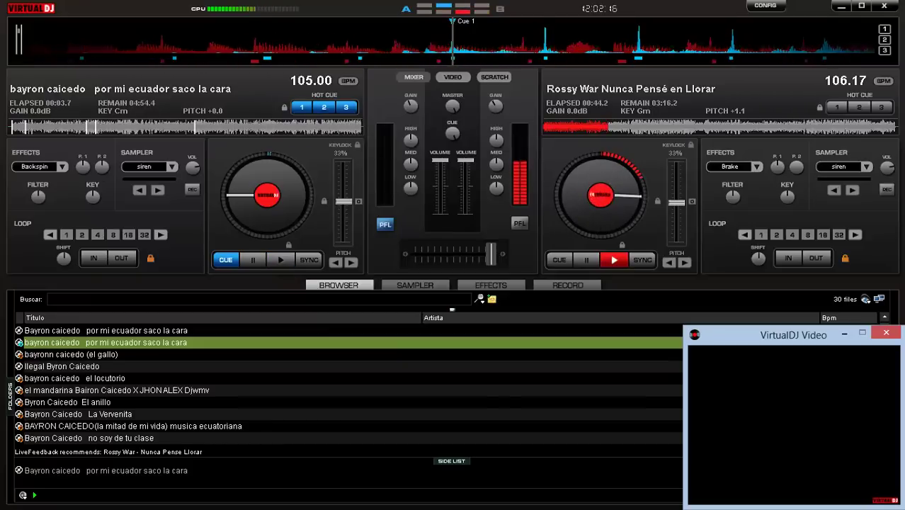
key("4")
key("space")
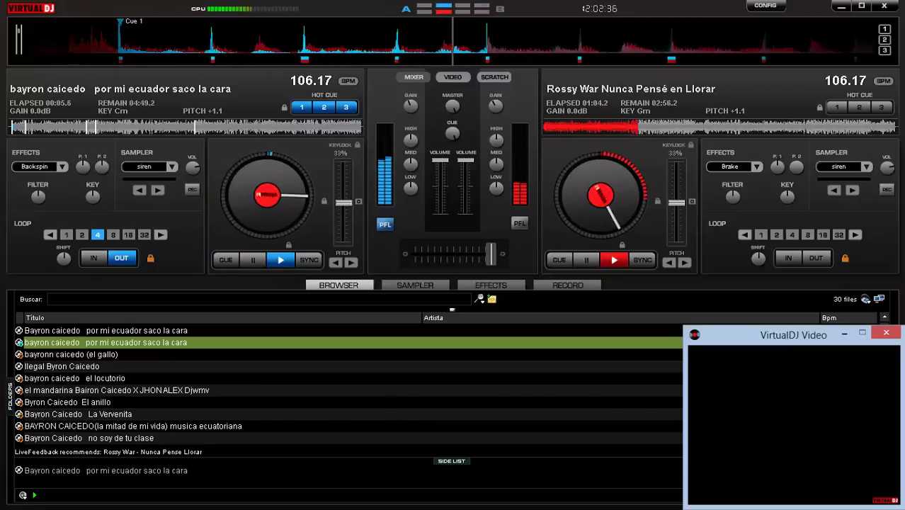
Step: Check the video output settings in the program options and close the options dialog
key("ctrl+o")
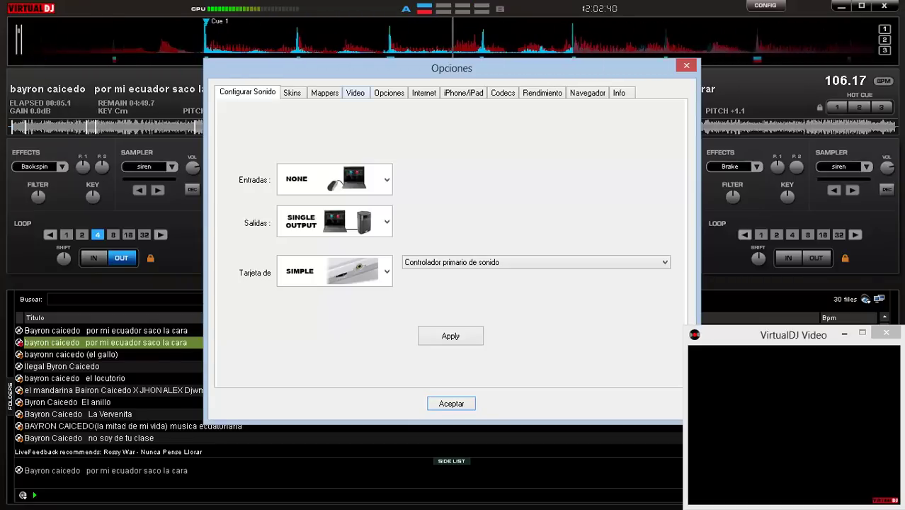
left_click(355, 92)
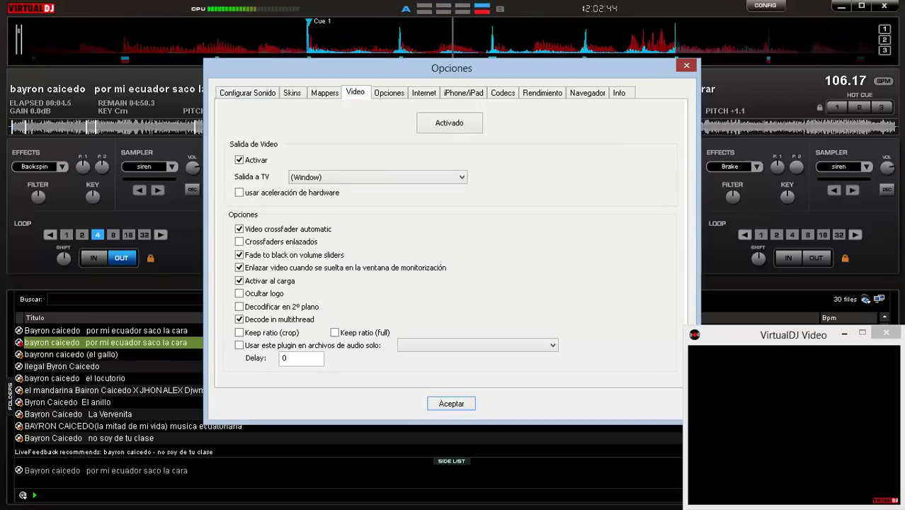
key("Return")
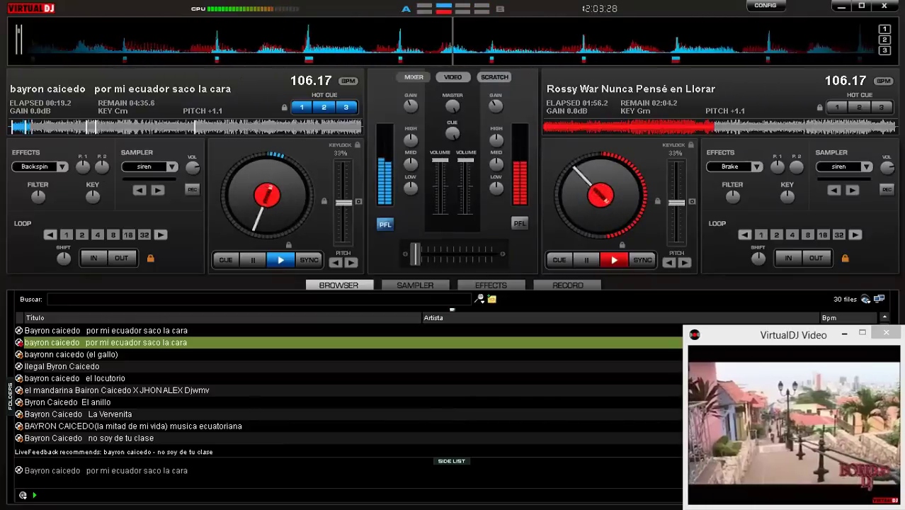
Step: Stop the Rossy War song on the second deck and replace it with GRUPO FUEGO LATINO AMOR MIO DÉJALA, found by searching for "fue"
key("space")
left_click(586, 260)
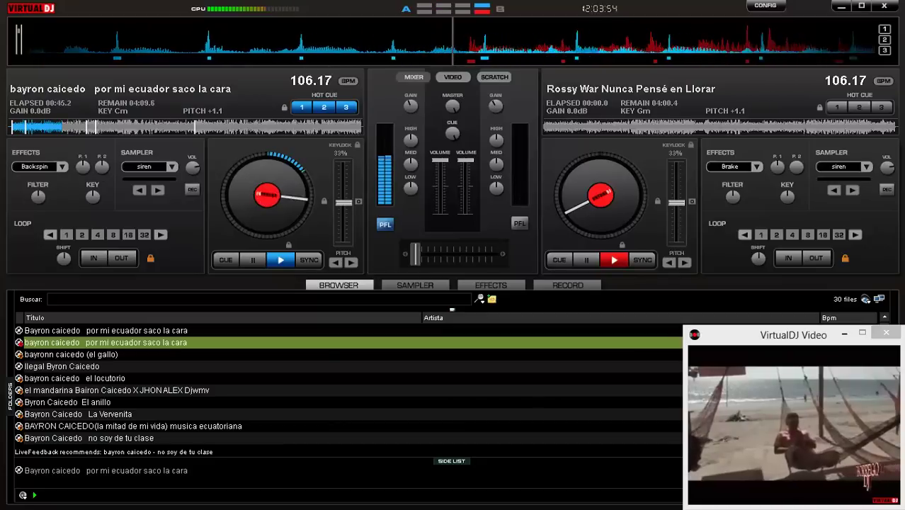
type("t")
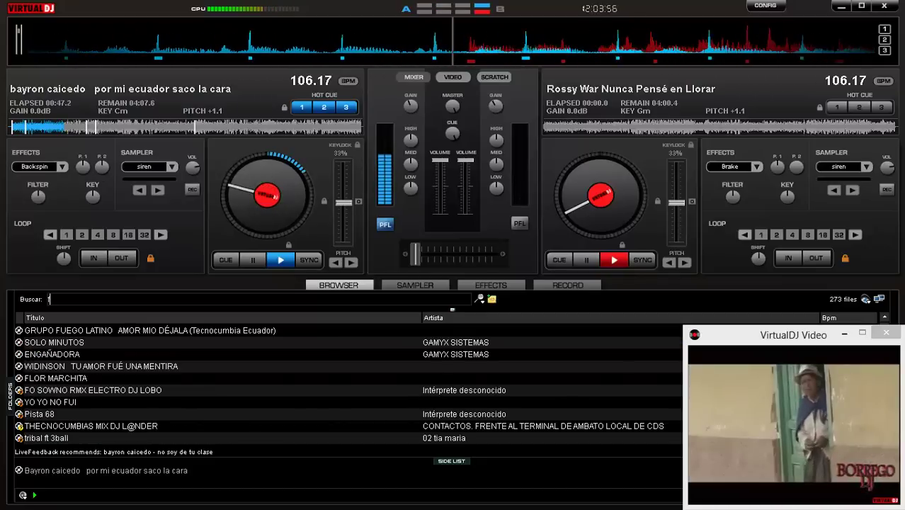
type("ue")
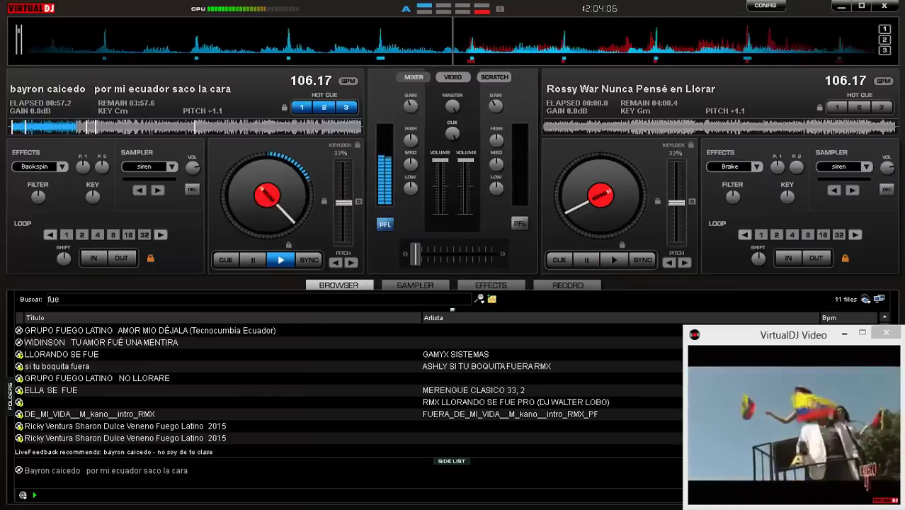
double_click(150, 330)
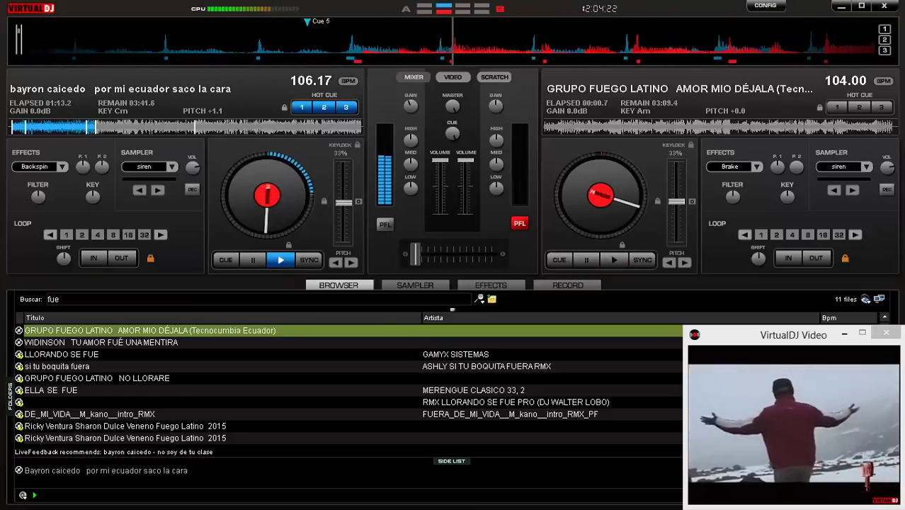
Step: Play GRUPO FUEGO LATINO AMOR MIO DÉJALA in a 4-beat loop and sync it to the first deck's 106.17 BPM
key("l")
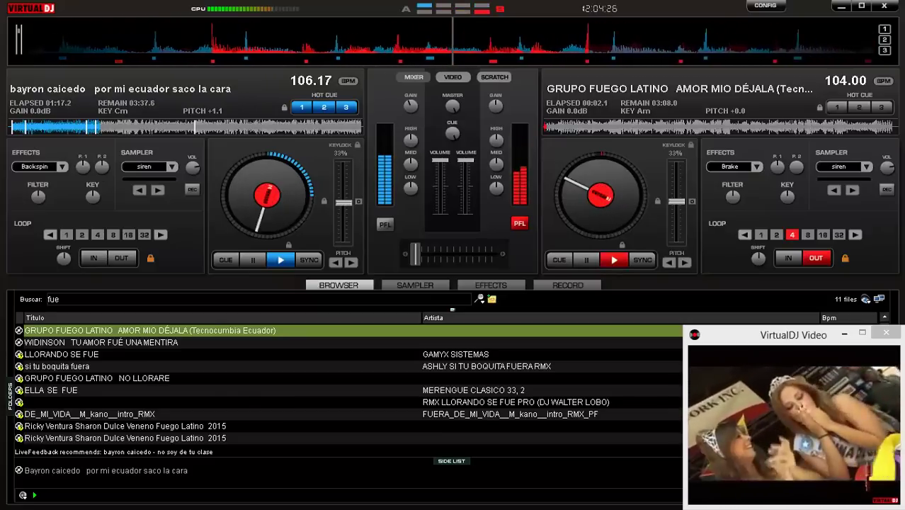
key("s")
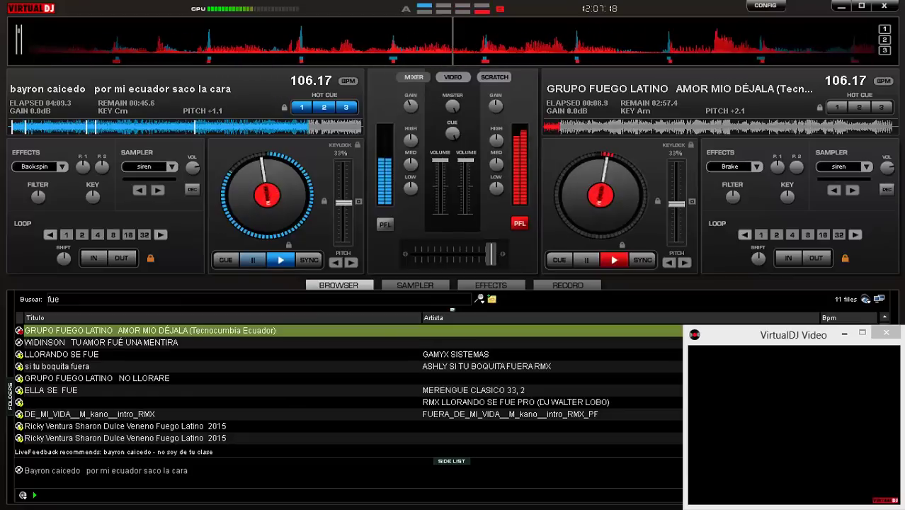
Step: Complete the change to GRUPO FUEGO LATINO on the second deck by stopping the bayron caicedo song and returning it to its cue
left_click(253, 260)
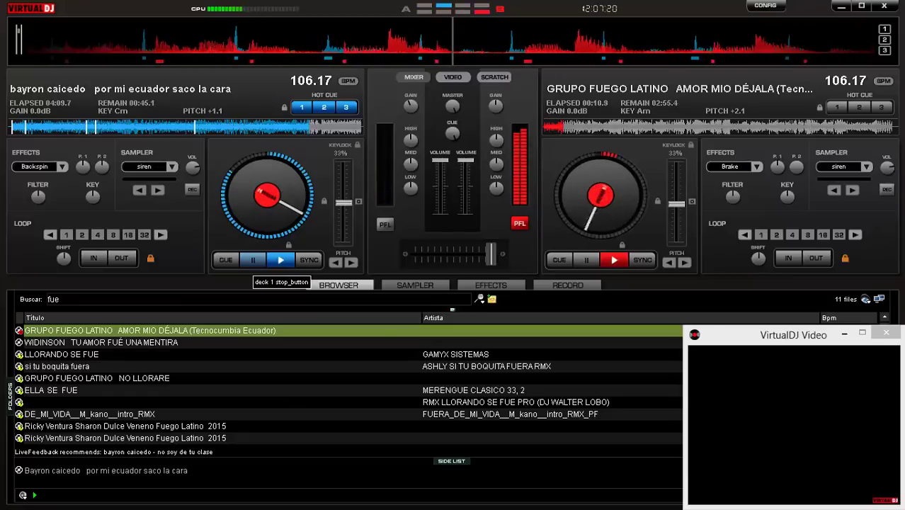
left_click(253, 260)
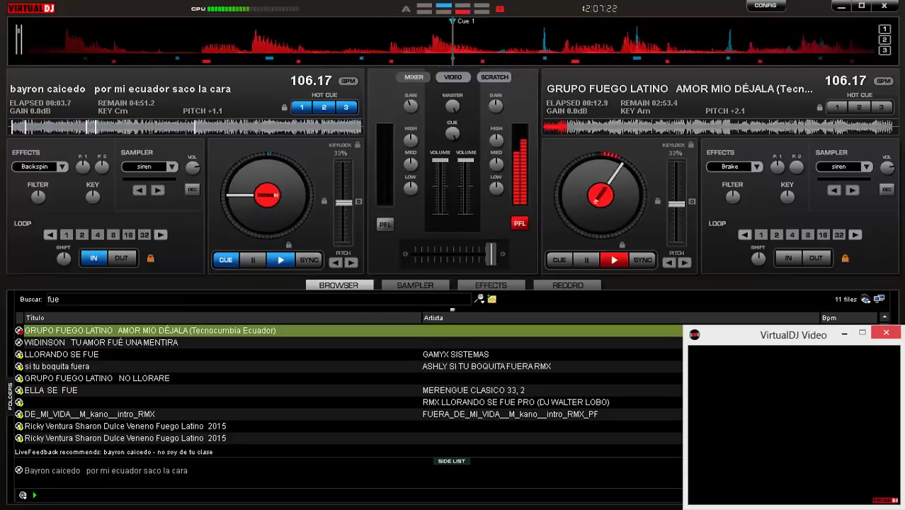
Step: Close the video output window and load WIDINSON TU AMOR FUÉ UNA MENTIRA onto the first deck
left_click(886, 332)
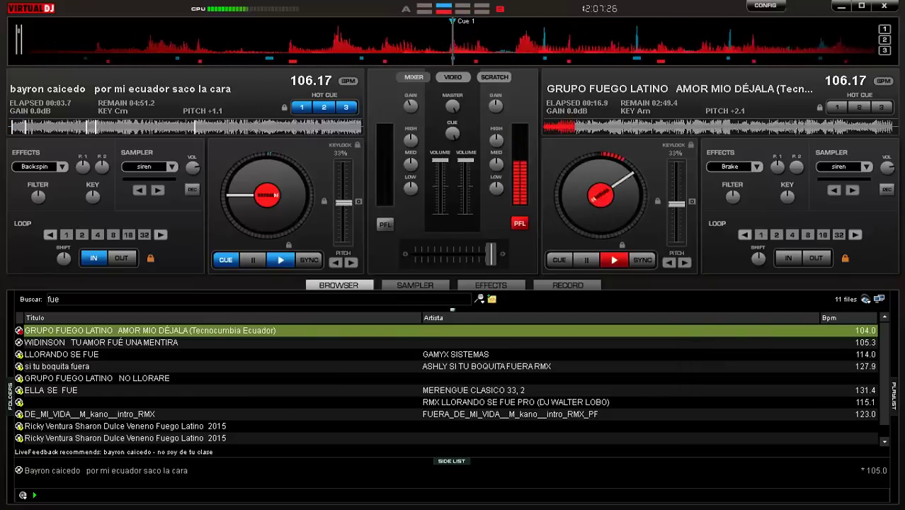
key("Down")
key("Return")
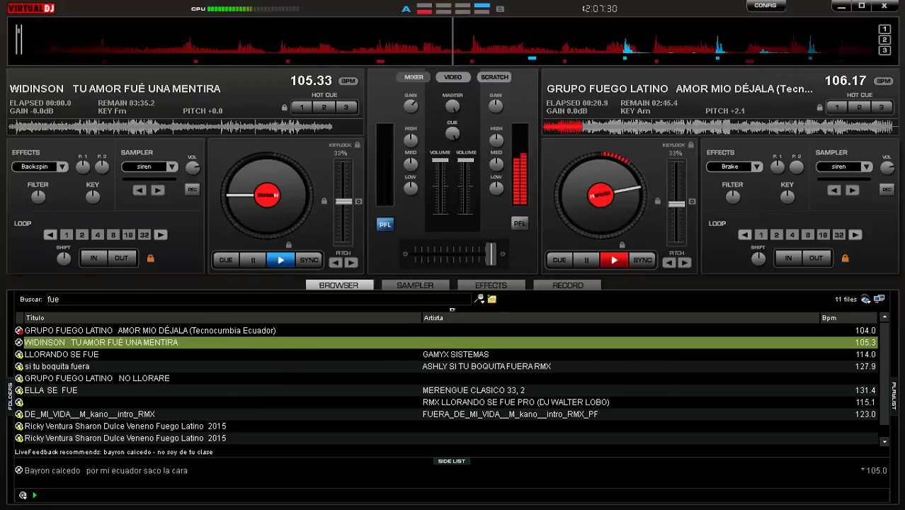
Step: Set hot cue 1 about 1.0 s into the WIDINSON song and play it in a 4-beat loop synced to 106.17 BPM
key("space")
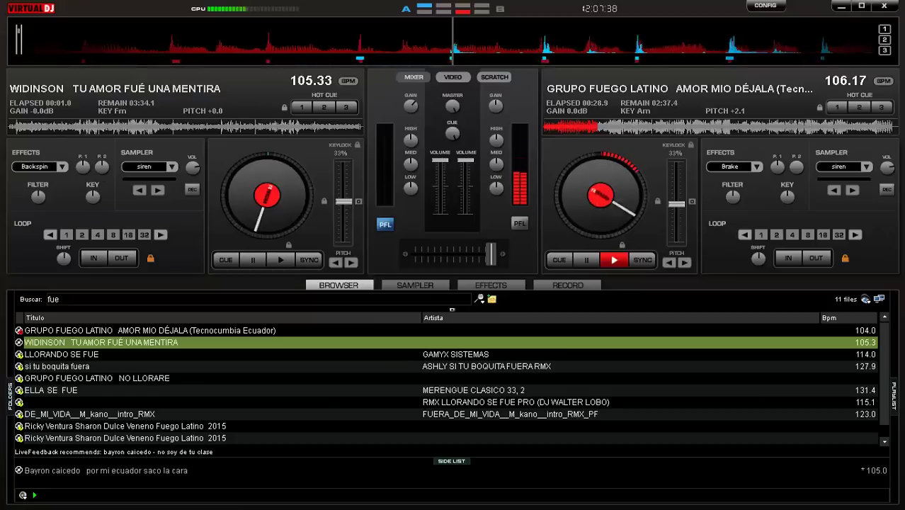
key("1")
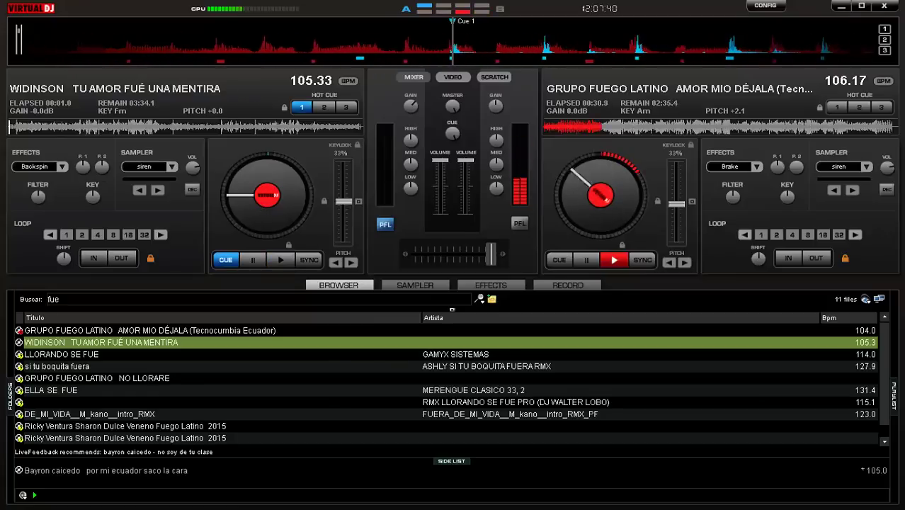
key("4")
key("space")
key("s")
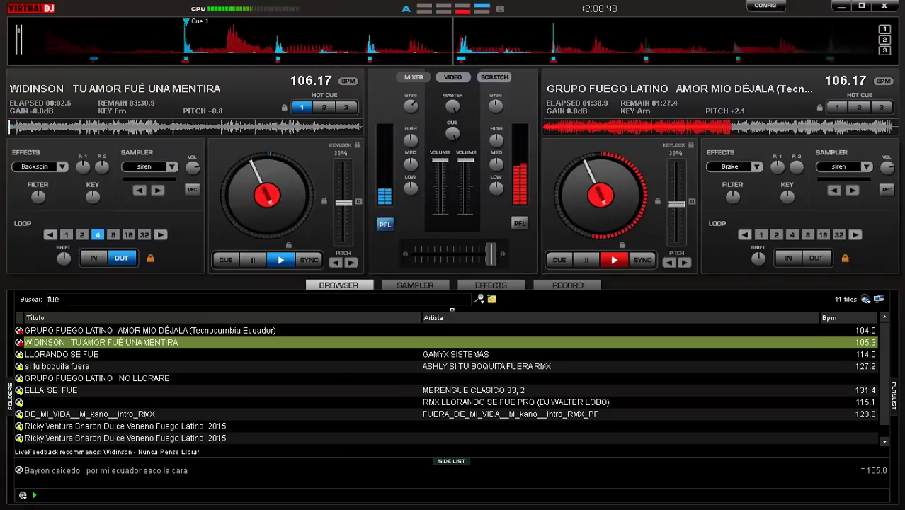
Step: Sort the unfiltered song list by title and crossfade from GRUPO FUEGO LATINO to the WIDINSON song on the first deck
key("Escape")
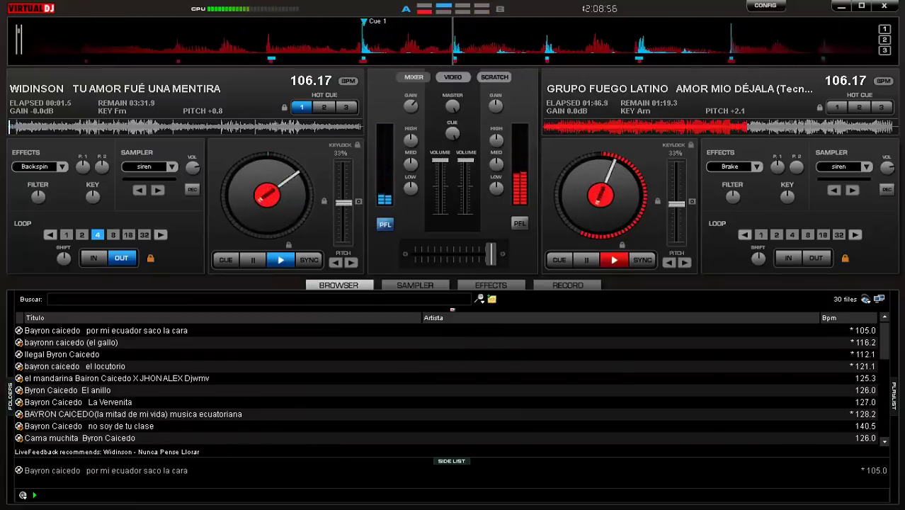
left_click(223, 318)
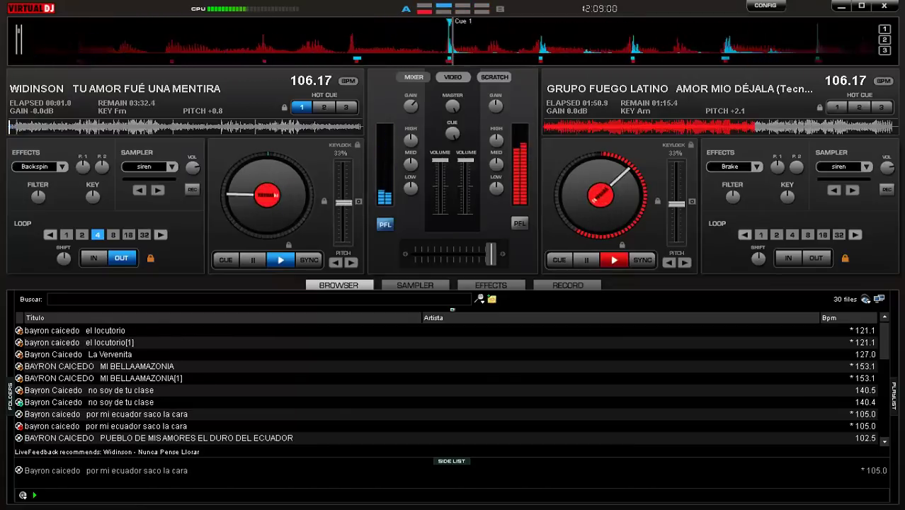
left_click_drag(491, 253, 475, 253)
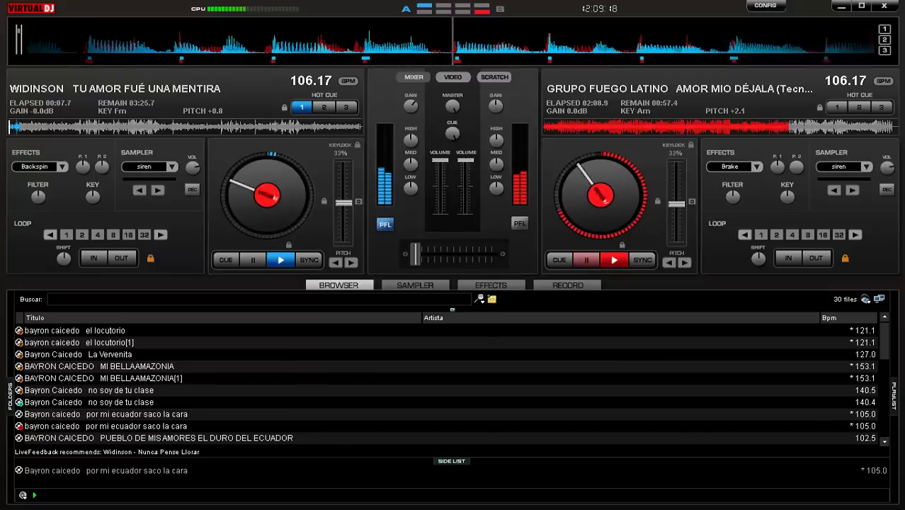
Step: Stop GRUPO FUEGO LATINO on the second deck and replace it with Magia Latina Luna Luna, found by searching for "magi"
left_click(586, 259)
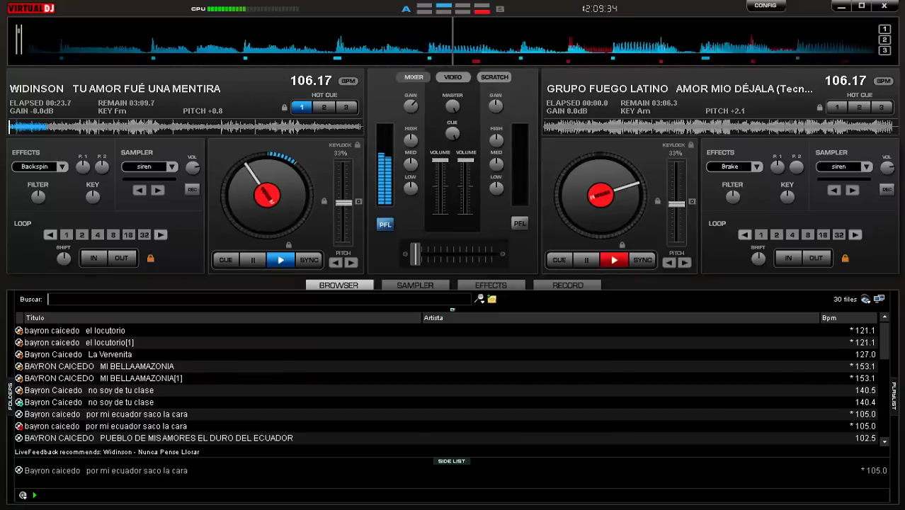
type("mag")
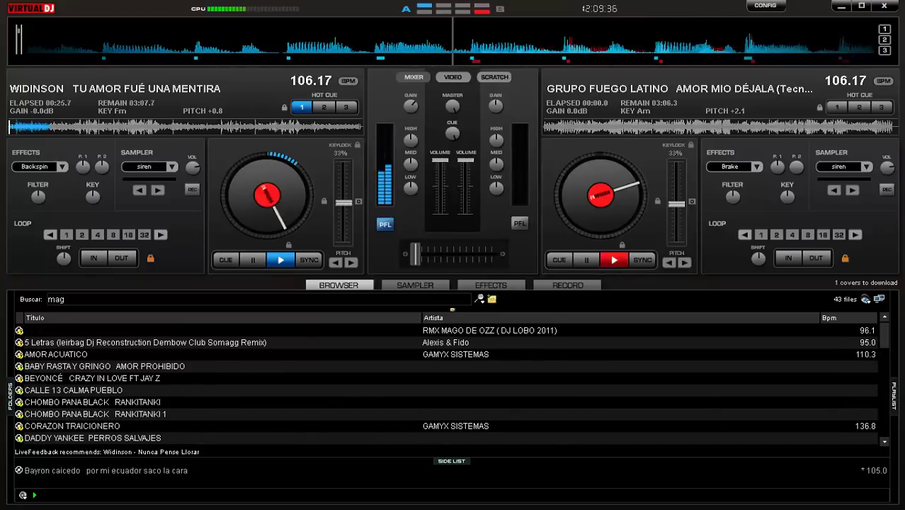
type("i")
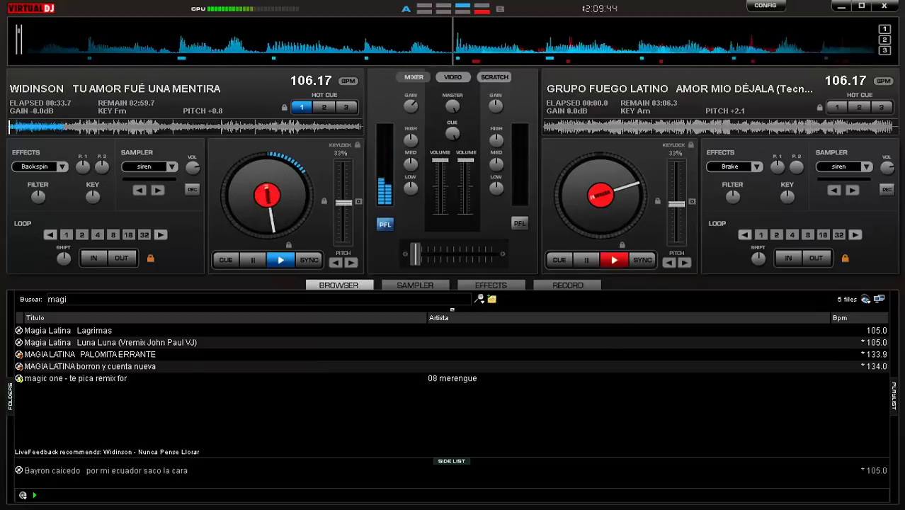
double_click(111, 342)
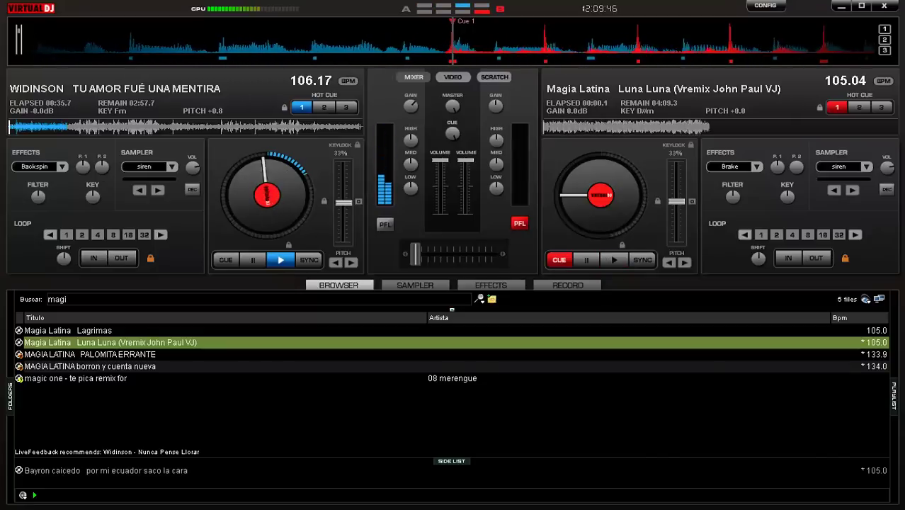
Step: Play Magia Latina Luna Luna in a 4-beat loop and sync it to the first deck's 106.17 BPM
key("l")
key("space")
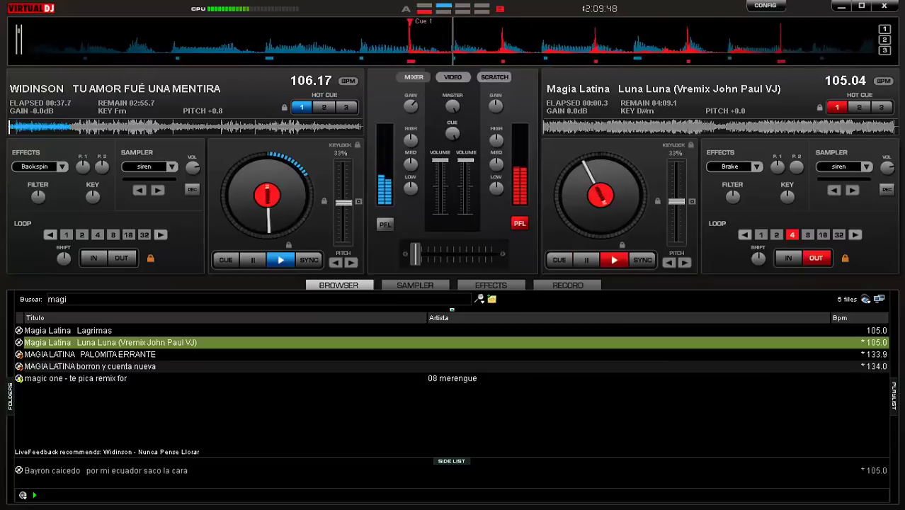
key("s")
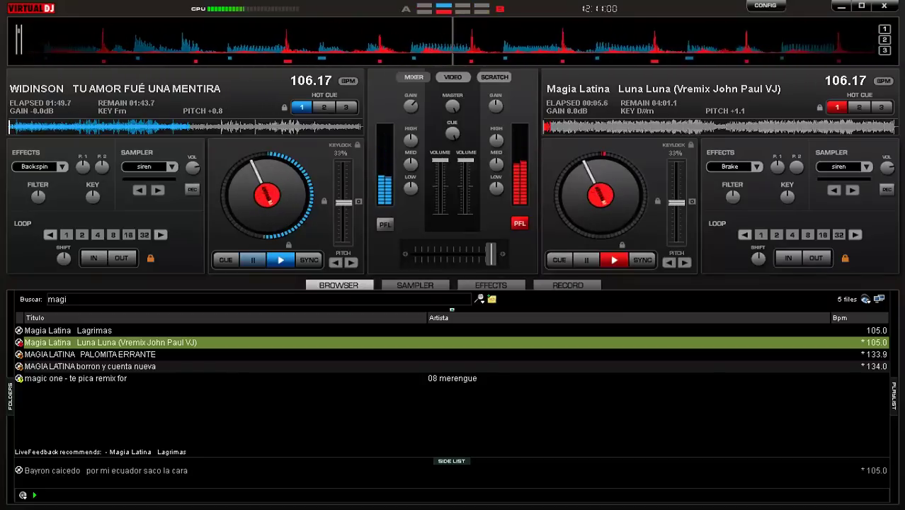
Step: Stop the WIDINSON song on the first deck and replace it with Sharon La Hechicera Nadie Mas Que Tu, found by searching for "sha"
left_click(253, 260)
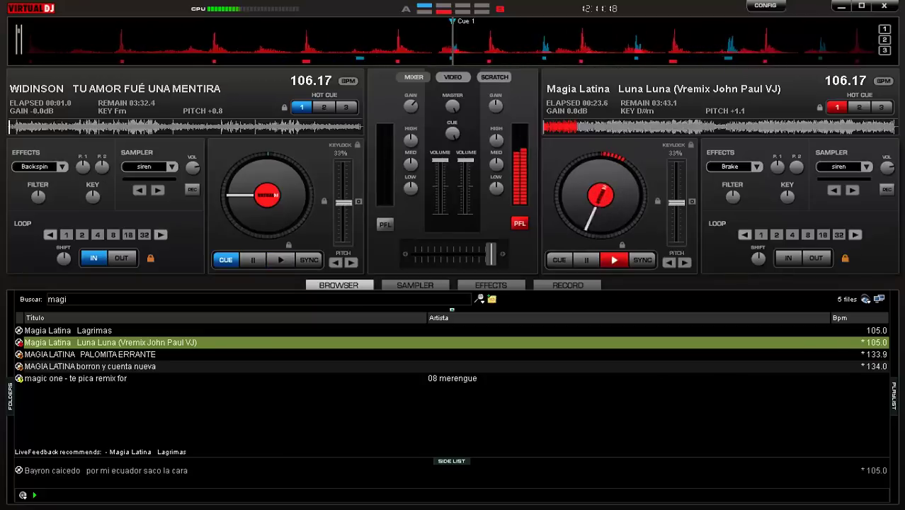
left_click(48, 299)
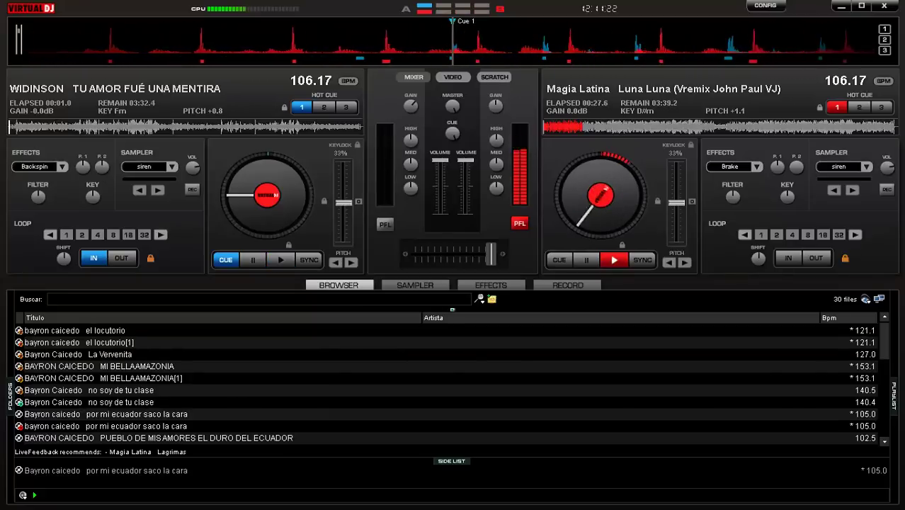
type("sha")
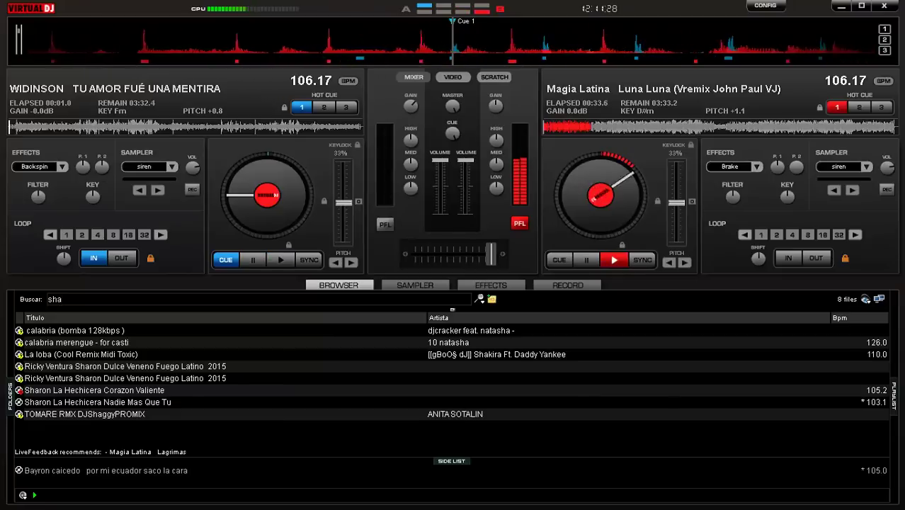
double_click(97, 402)
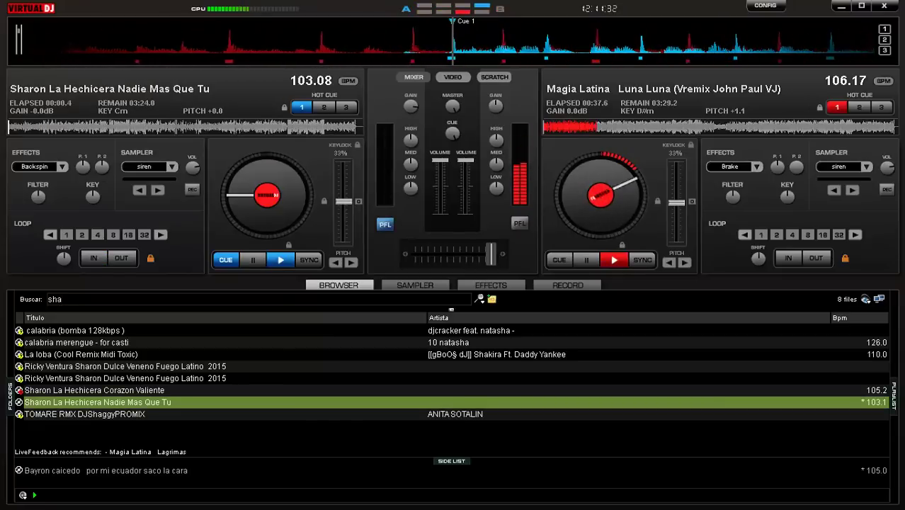
Step: Play Sharon La Hechicera Nadie Mas Que Tu on the first deck and sync it to the second deck's 106.17 BPM
key("space")
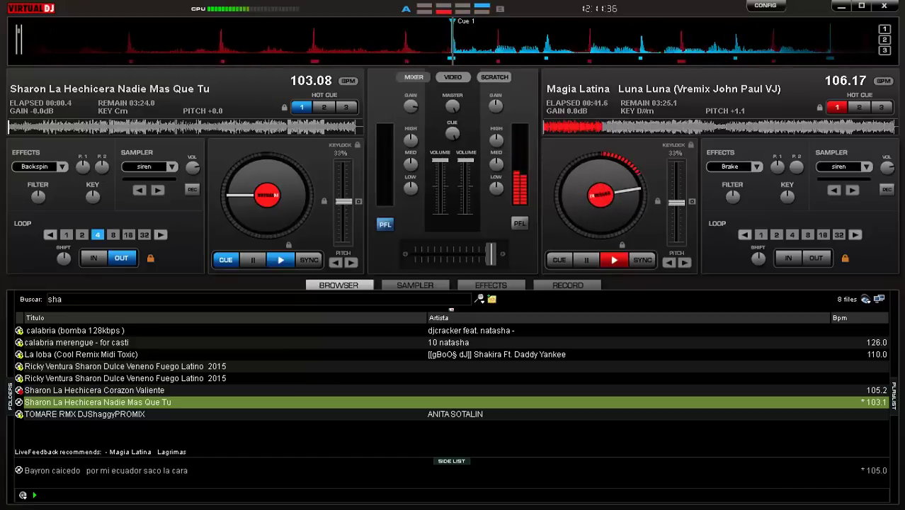
key("space")
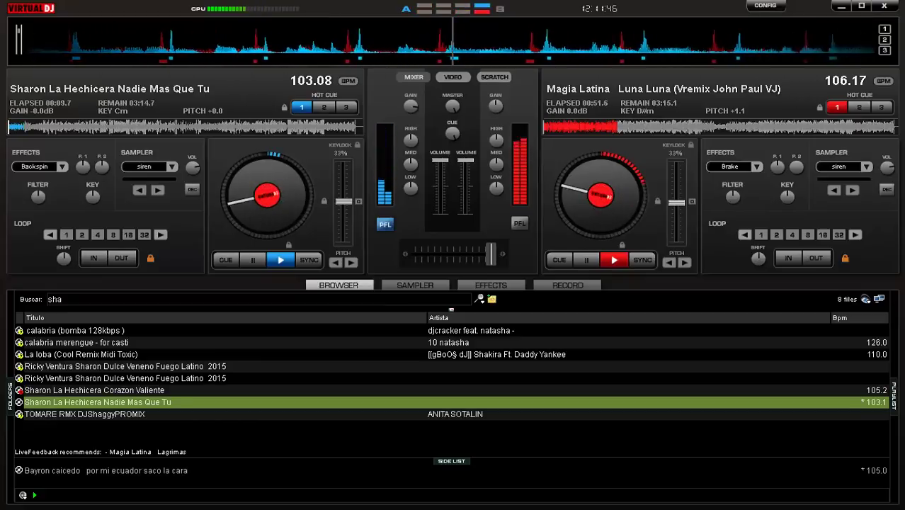
key("s")
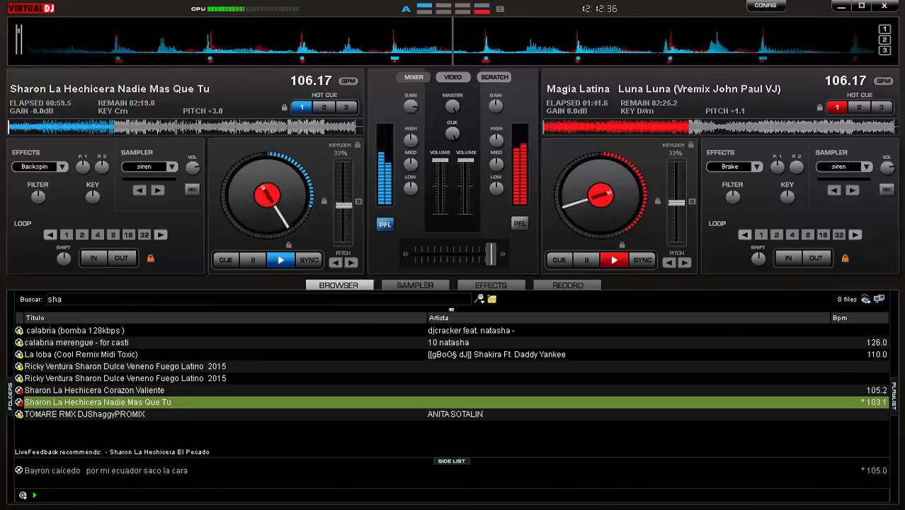
left_click(415, 285)
left_click(339, 284)
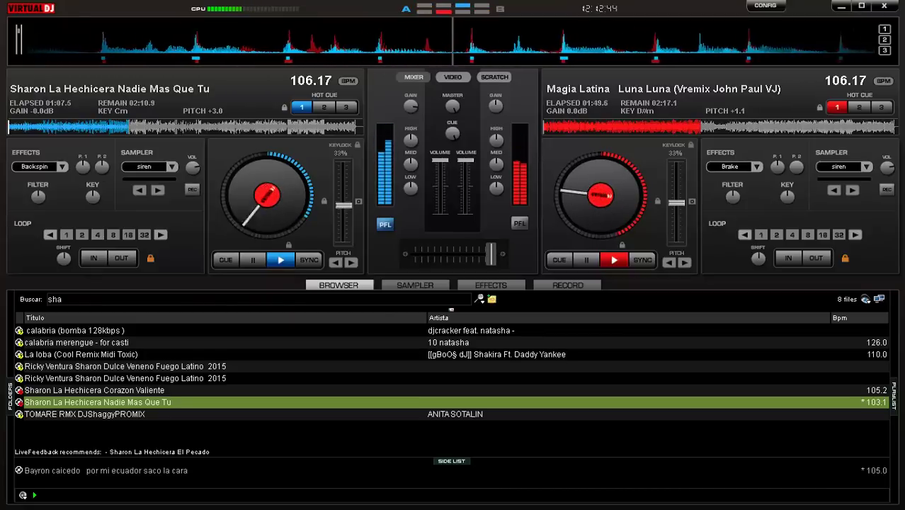
Step: Return the Sharon La Hechicera song to its cue and restart it in a synced 4-beat loop
key("c")
key("l")
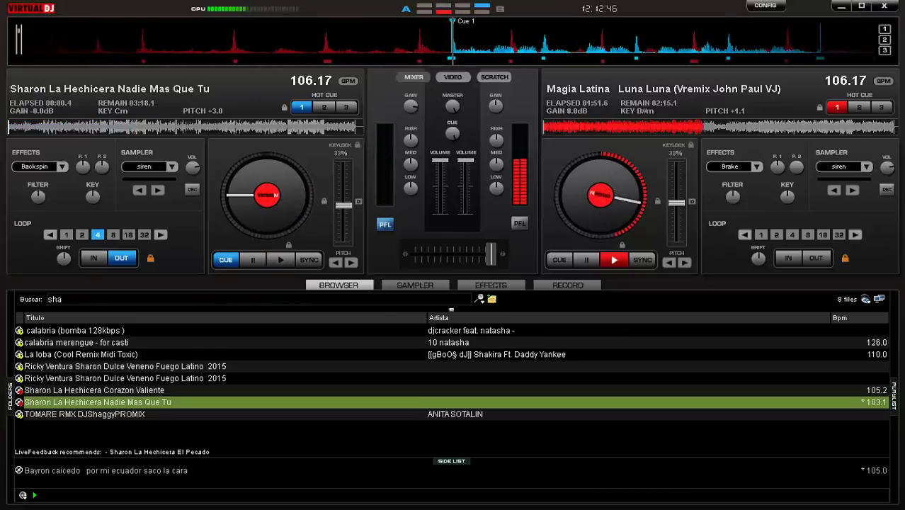
key("space")
key("s")
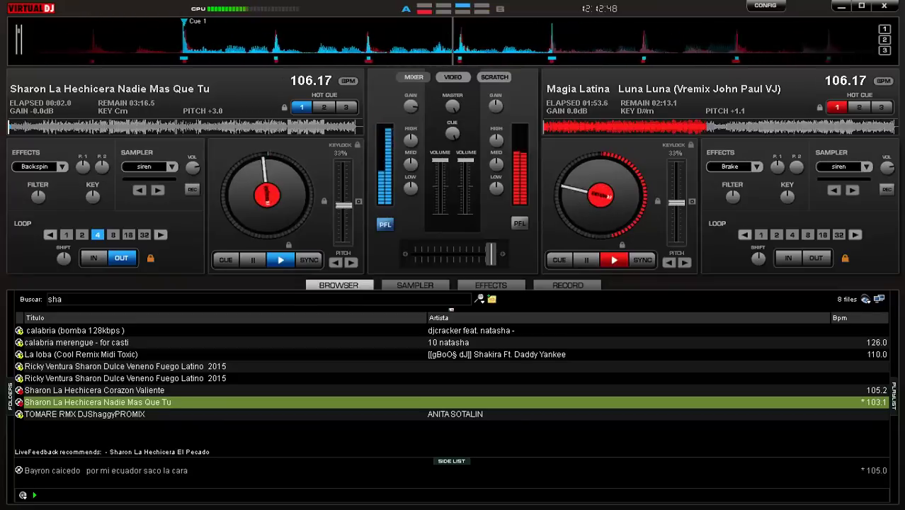
Step: Crossfade gradually from Magia Latina to Sharon La Hechicera on the first deck, releasing its 4-beat loop during the transition
key("shift+Left")
key("shift+Left")
key("shift+Left")
key("shift+Left")
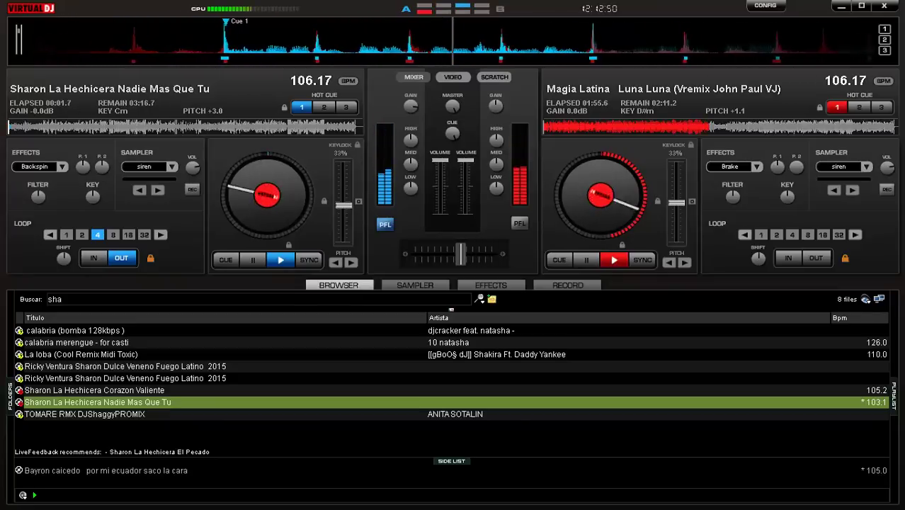
key("shift+Left")
key("l")
key("shift+Left")
key("shift+Left")
key("shift+Left")
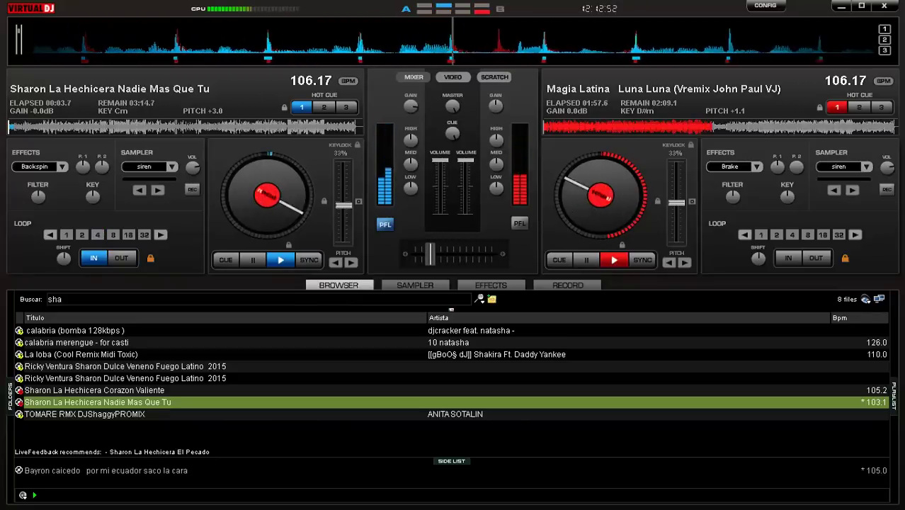
key("shift+Left")
key("shift+Left")
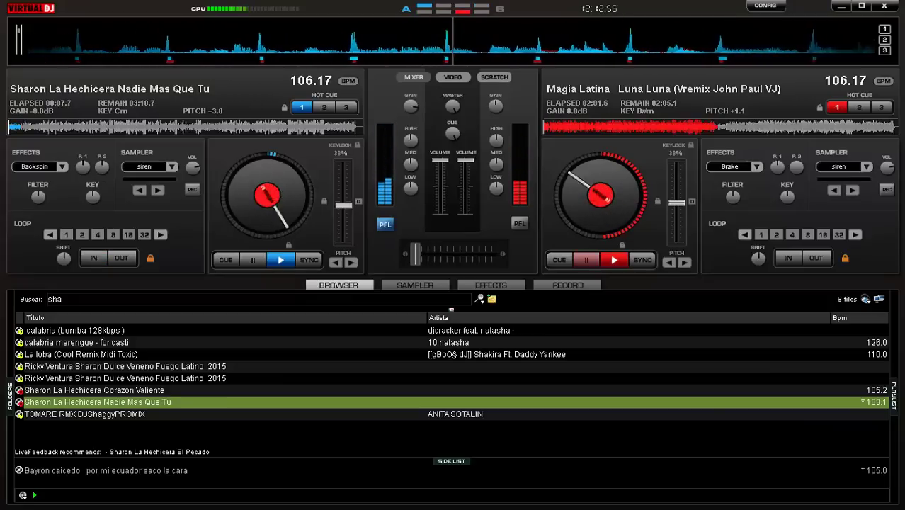
Step: Stop Magia Latina on the second deck and replace it with Yerba Buena Boquita Pintada, found by searching for "yer"
left_click(586, 259)
left_click(587, 260)
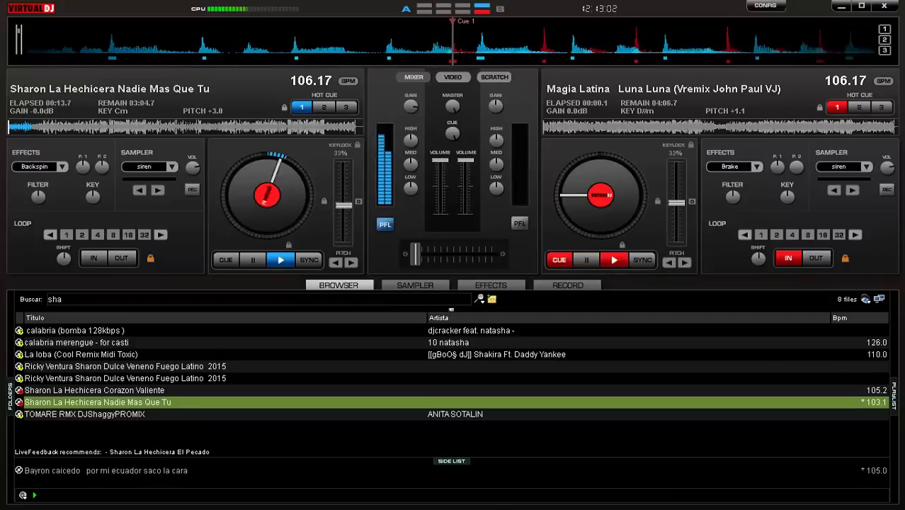
left_click(48, 299)
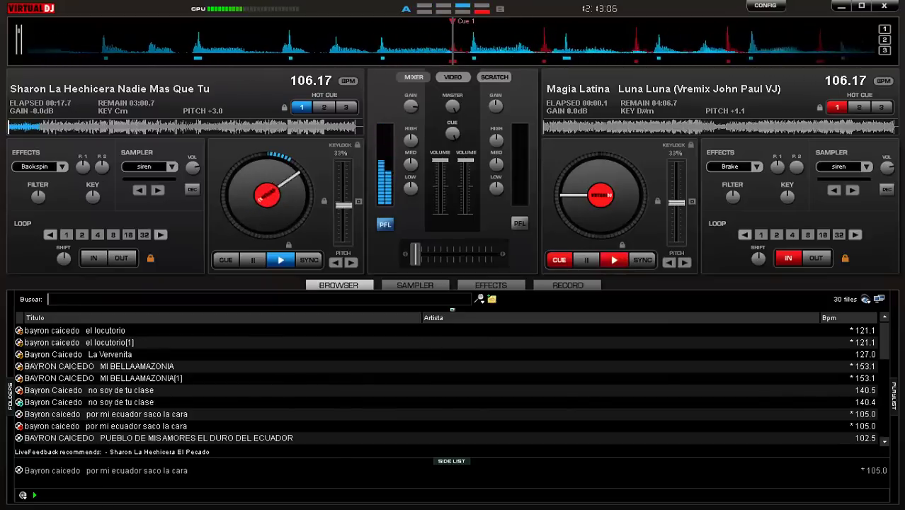
type("yer")
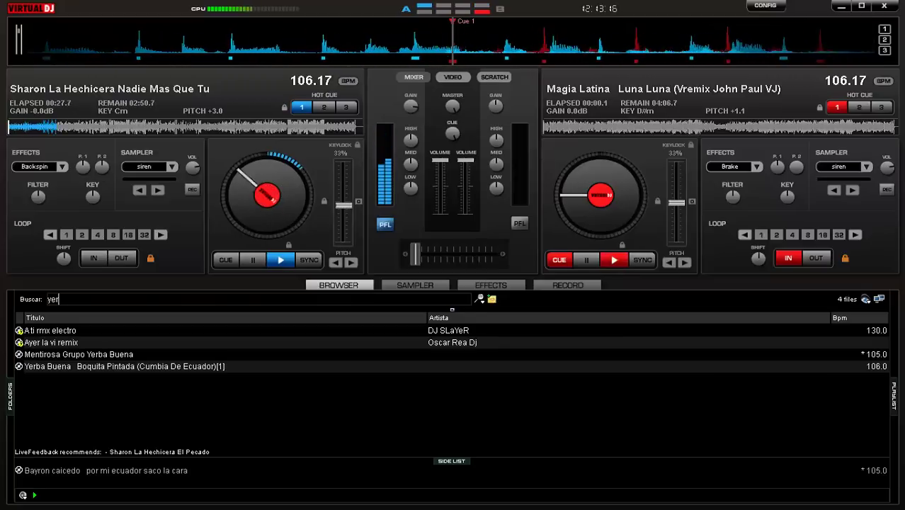
double_click(124, 366)
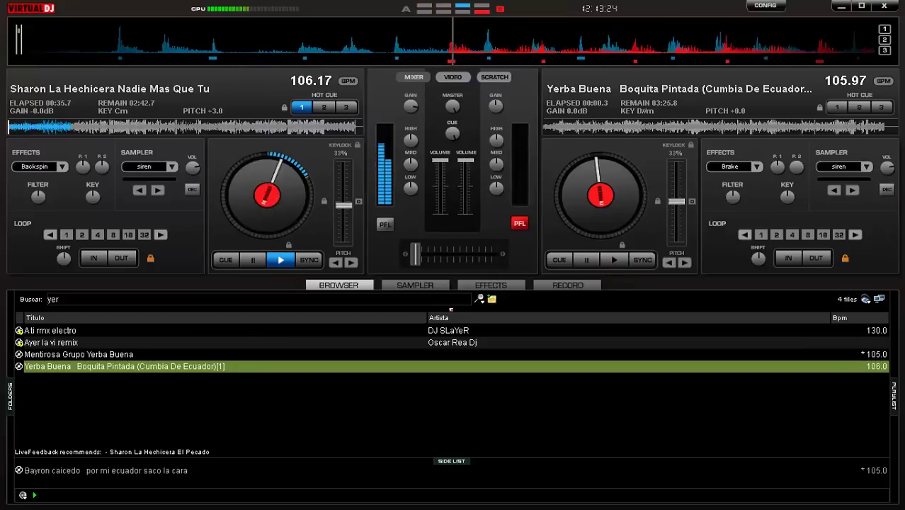
Step: Play Yerba Buena Boquita Pintada in a 4-beat loop and sync it to the first deck's 106.17 BPM
key("4")
key("space")
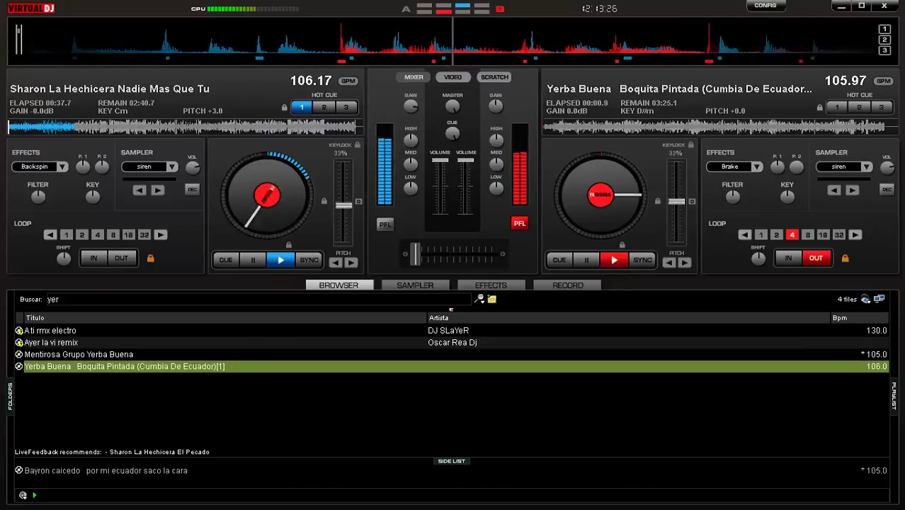
key("s")
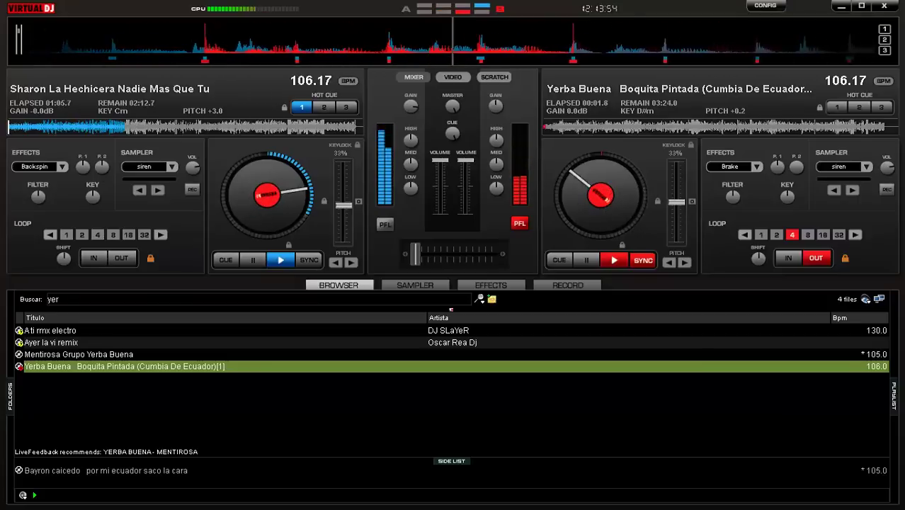
Step: Crossfade from Sharon La Hechicera to Yerba Buena Boquita Pintada on the second deck and clear the song search
key("shift+Right")
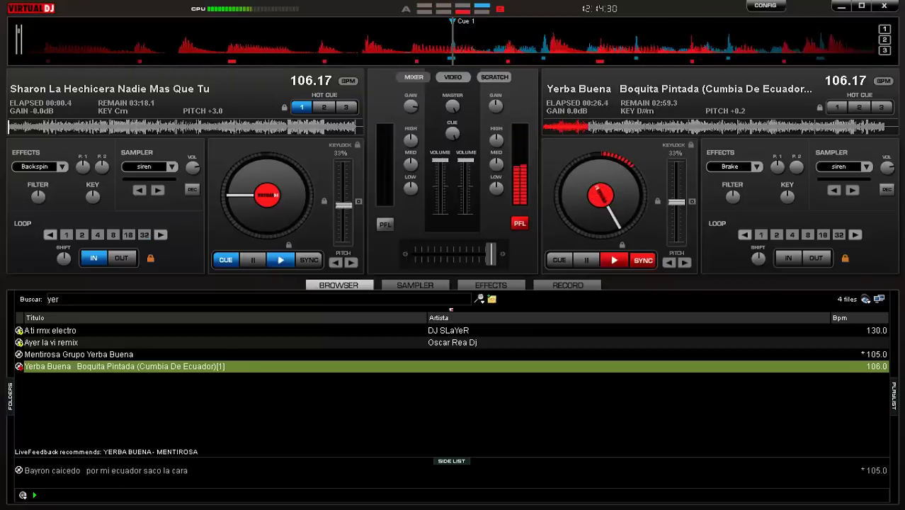
key("BackSpace")
key("BackSpace")
key("BackSpace")
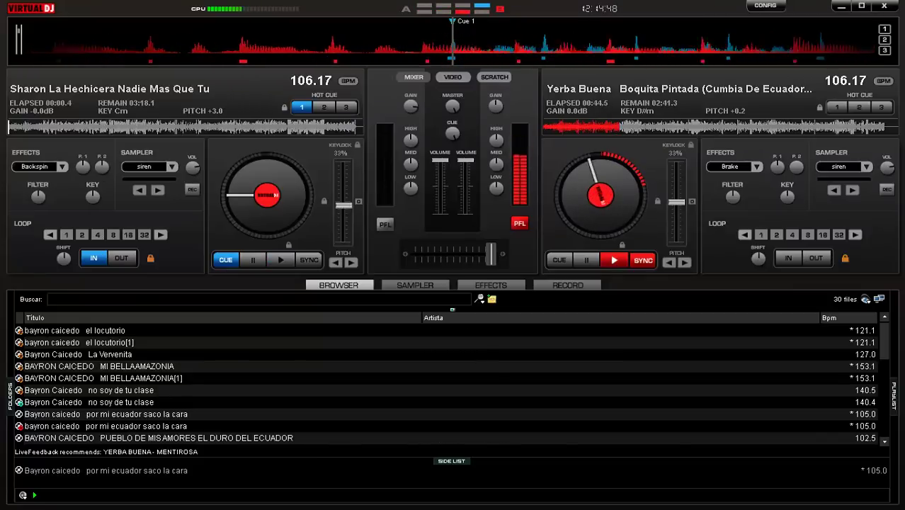
Step: Search for "jaz" and load JAZMIN La Tumbadora onto the first deck
type("jaz")
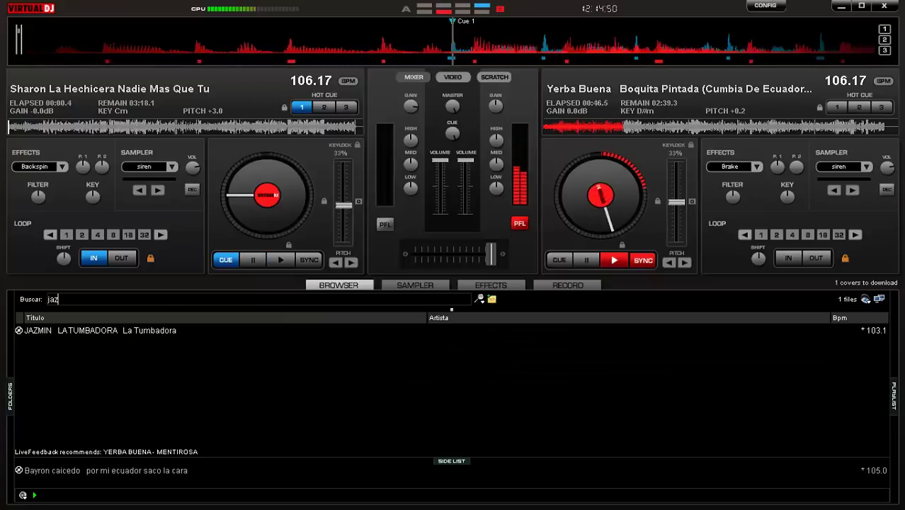
key("Down")
key("Return")
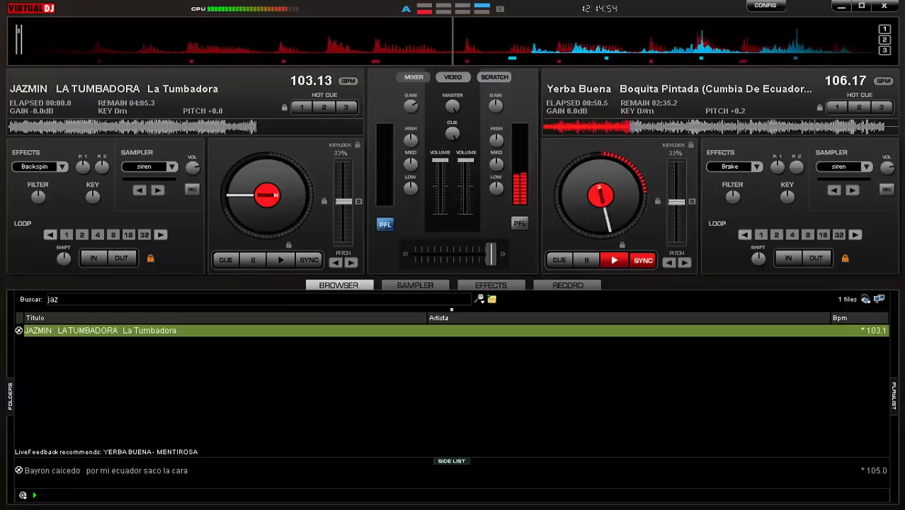
Step: Find the start of La Tumbadora, play it in a 4-beat loop and sync it to the second deck's 106.17 BPM
key("space")
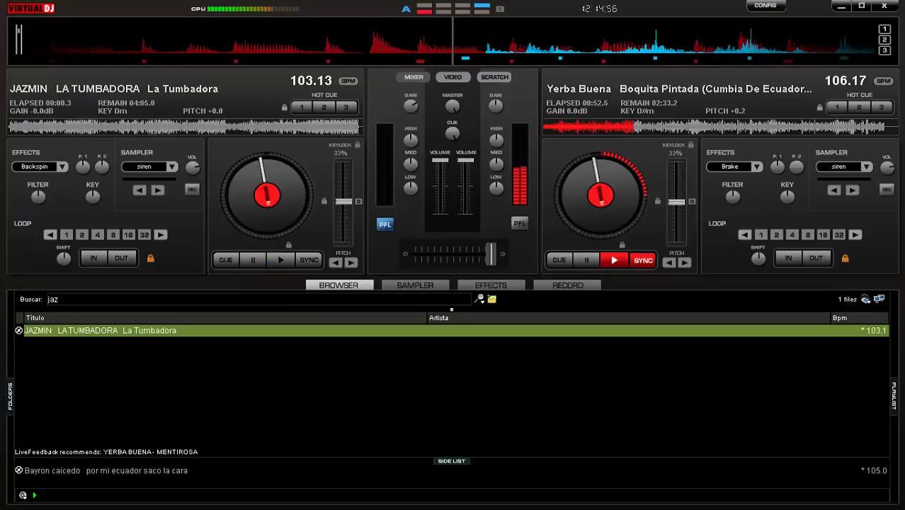
key("space")
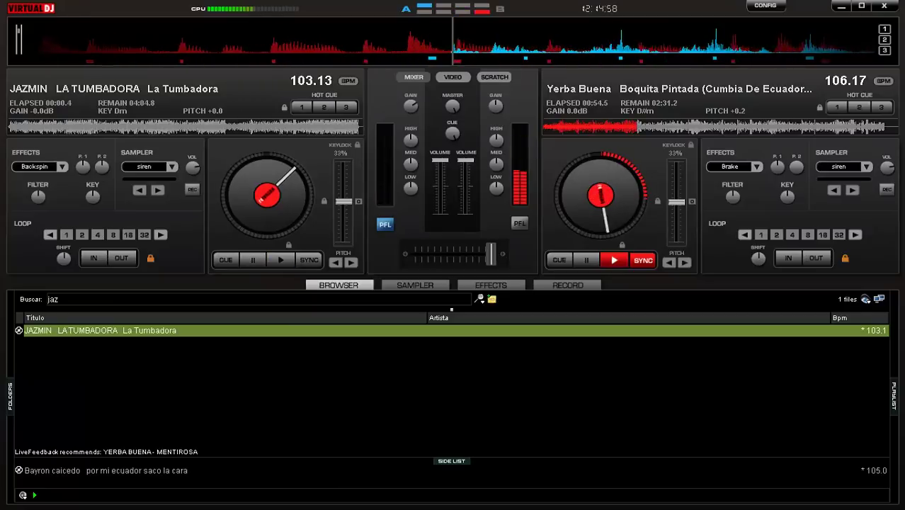
key("4")
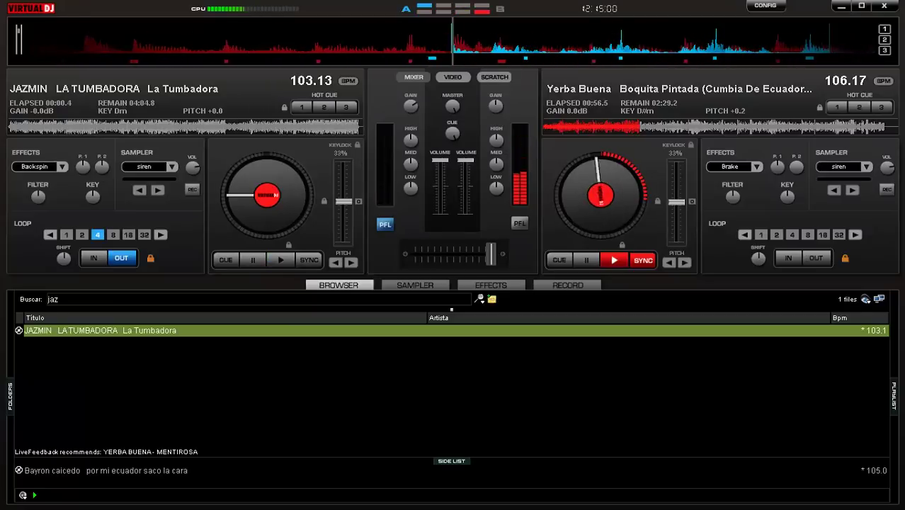
key("space")
key("s")
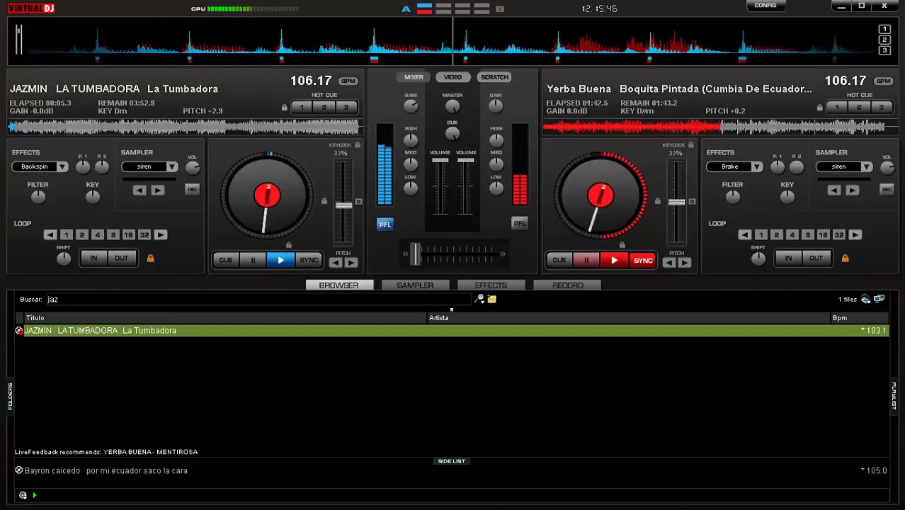
Step: Stop Yerba Buena Boquita Pintada on the second deck and clear the song search
left_click(586, 260)
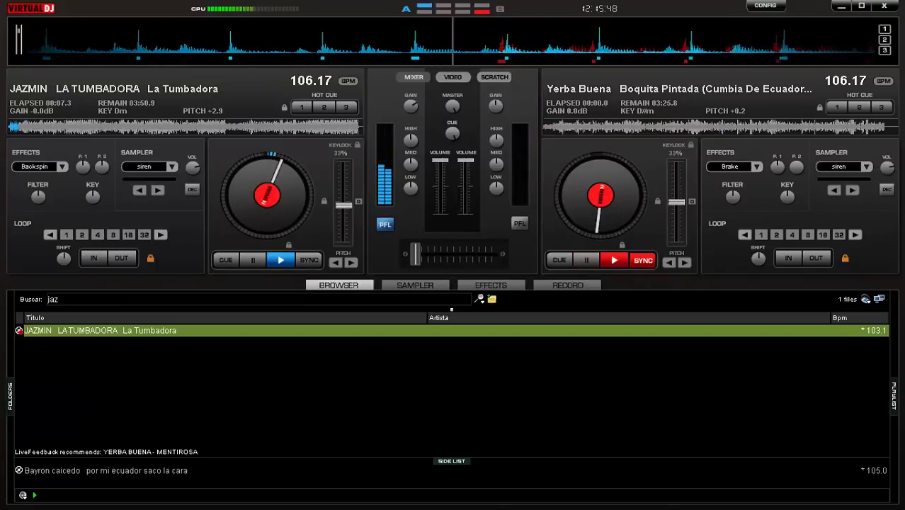
key("BackSpace")
key("BackSpace")
key("BackSpace")
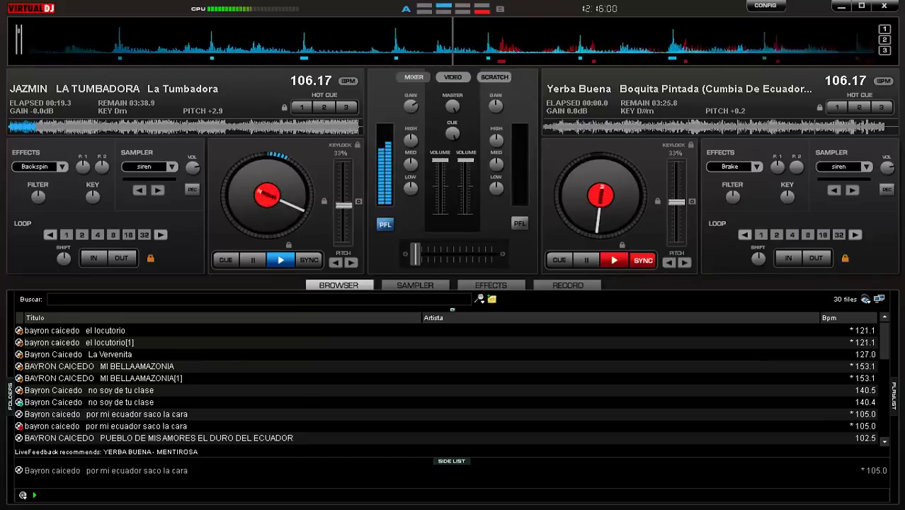
Step: Search for "rick" and load RICKY VENTURA VUELA PALOMITA onto the second deck
type("ric")
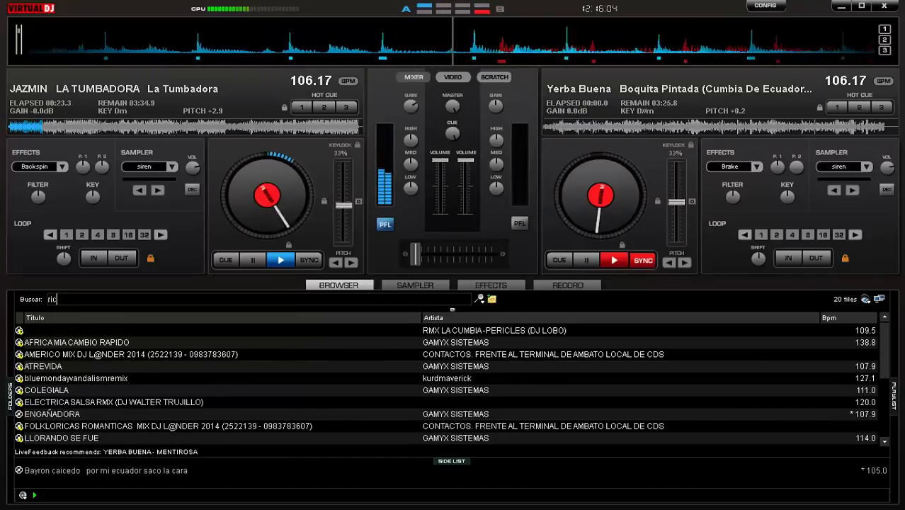
type("k")
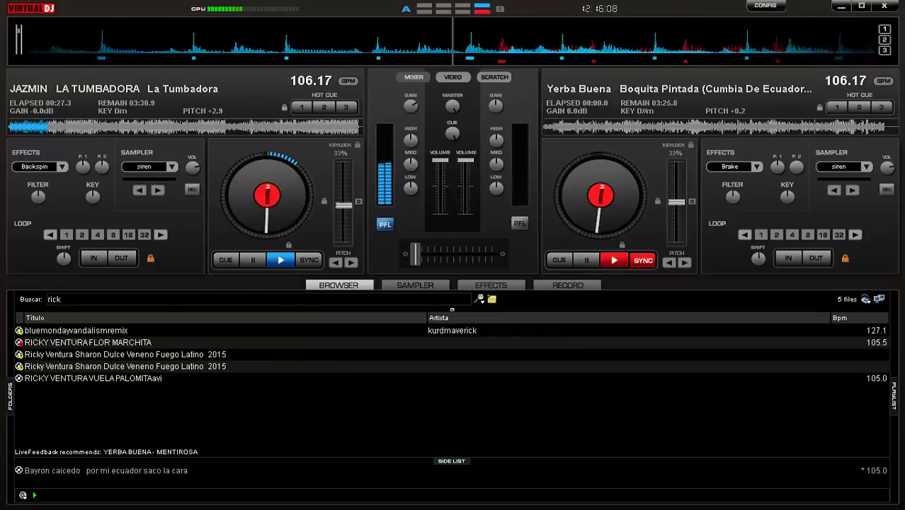
left_click(92, 378)
key("shift+Right")
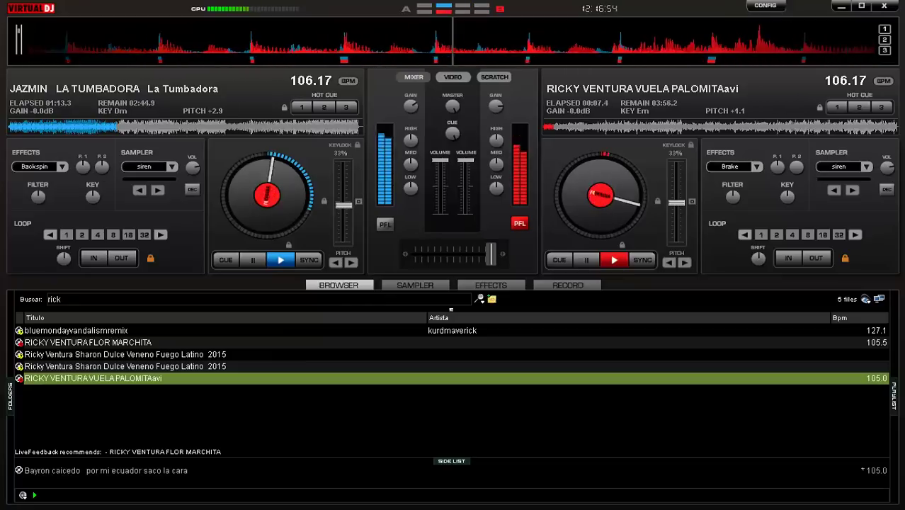
Step: Stop JAZMIN La Tumbadora on the first deck and clear the song search
left_click(253, 260)
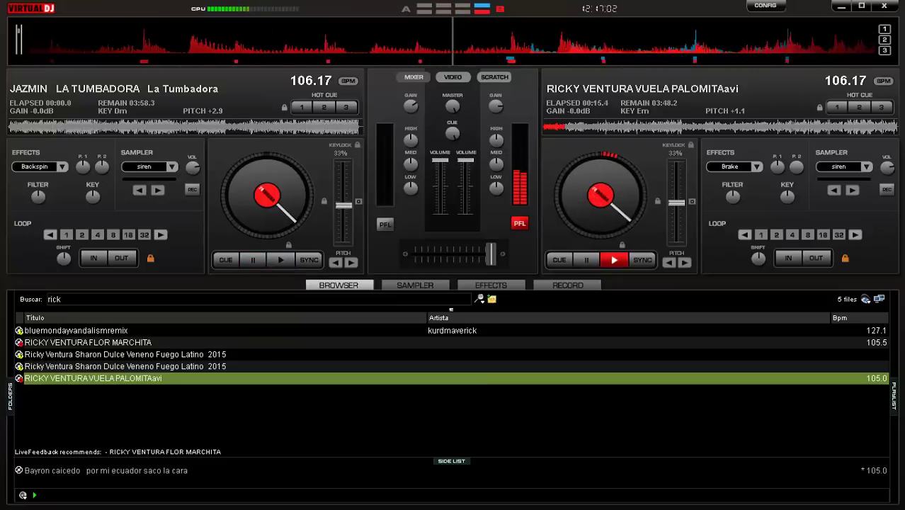
key("BackSpace")
key("BackSpace")
key("BackSpace")
key("BackSpace")
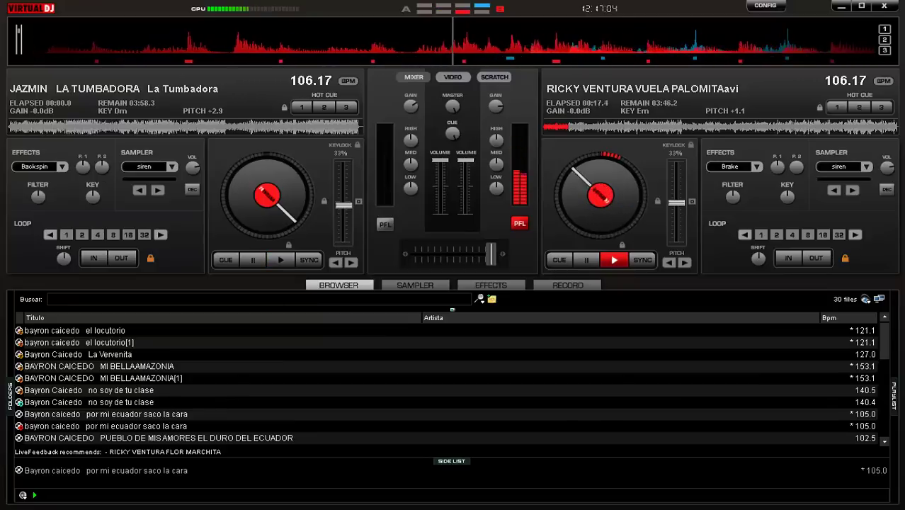
Step: Search the songs for "wid", look through the Widinson matches and clear the search
type("wi")
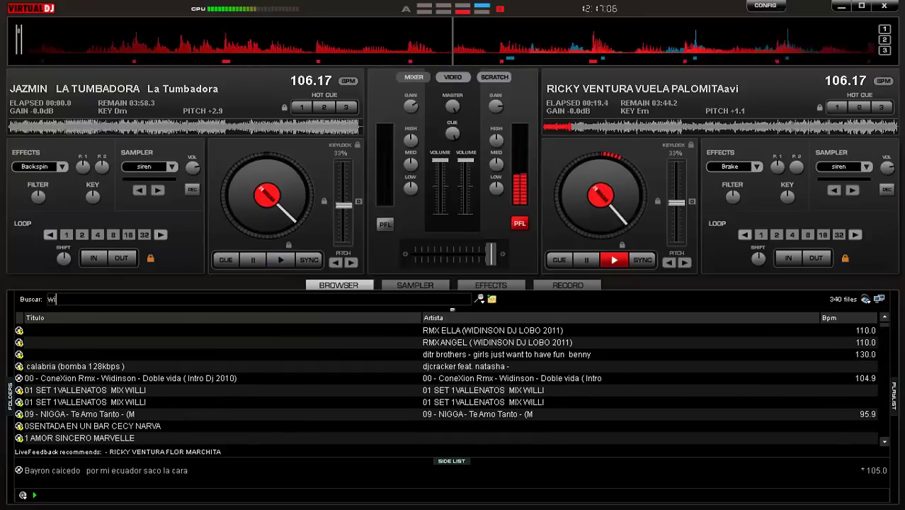
type("d")
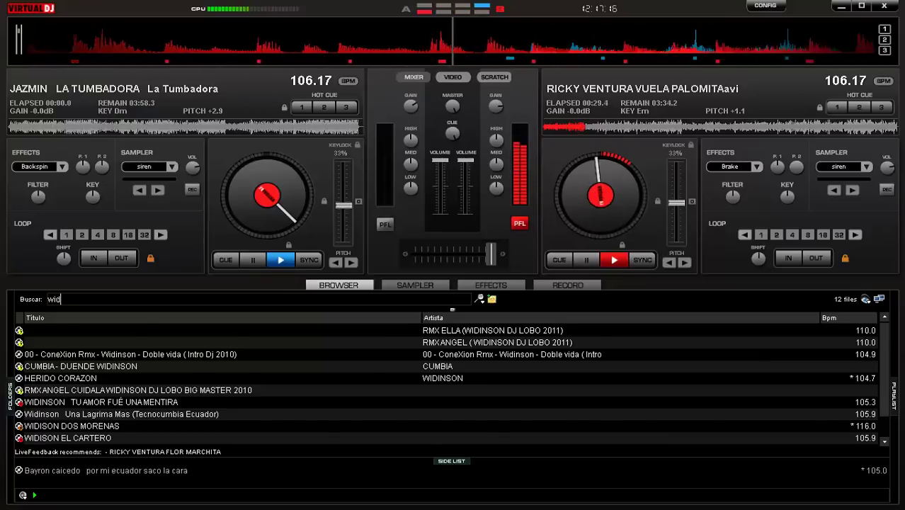
scroll(451, 382, "down", 1)
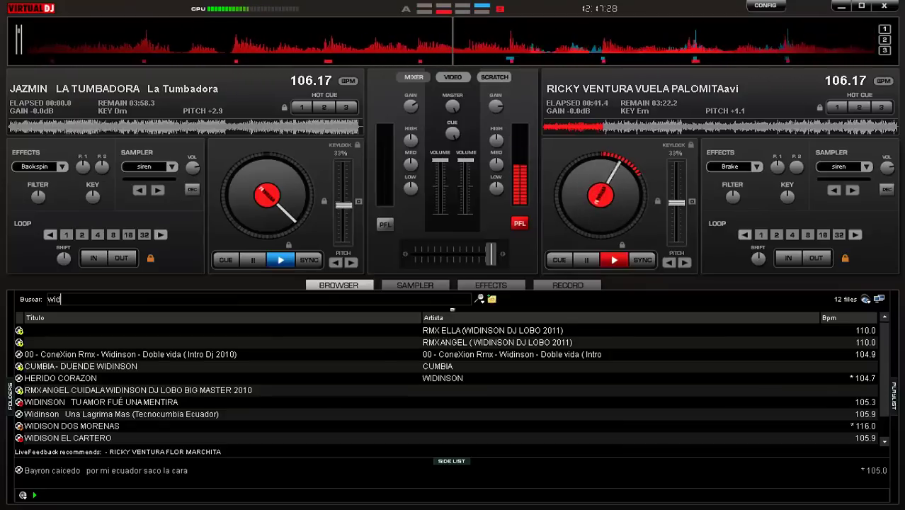
key("BackSpace")
key("BackSpace")
key("BackSpace")
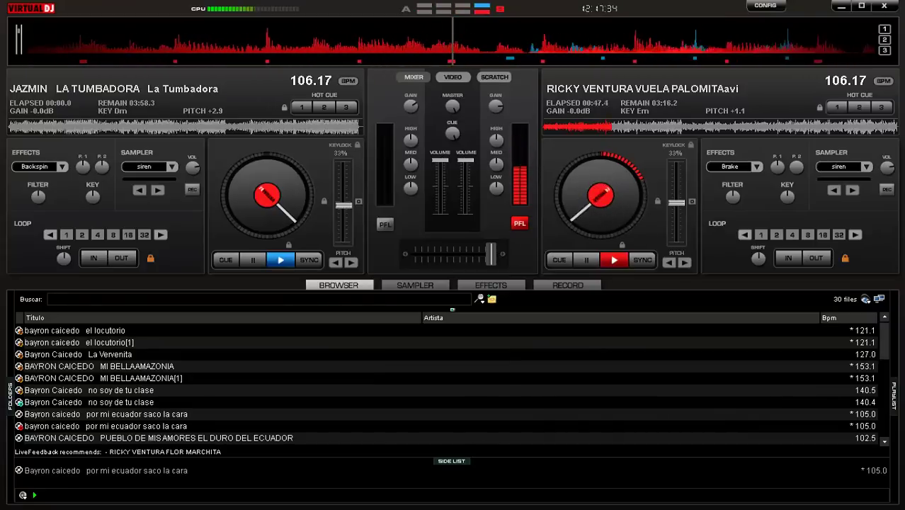
Step: Search the songs for "dulc", check the Dulce Veneno matches and clear the search
type("du")
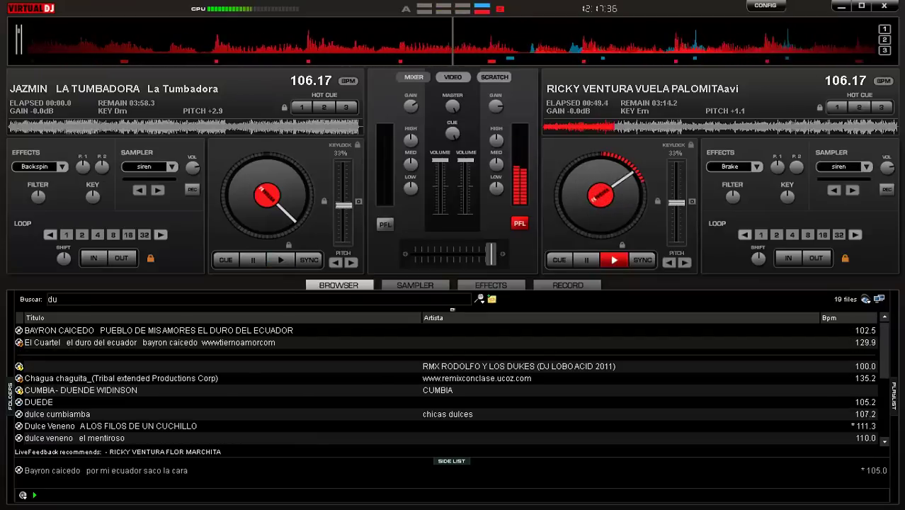
type("lc")
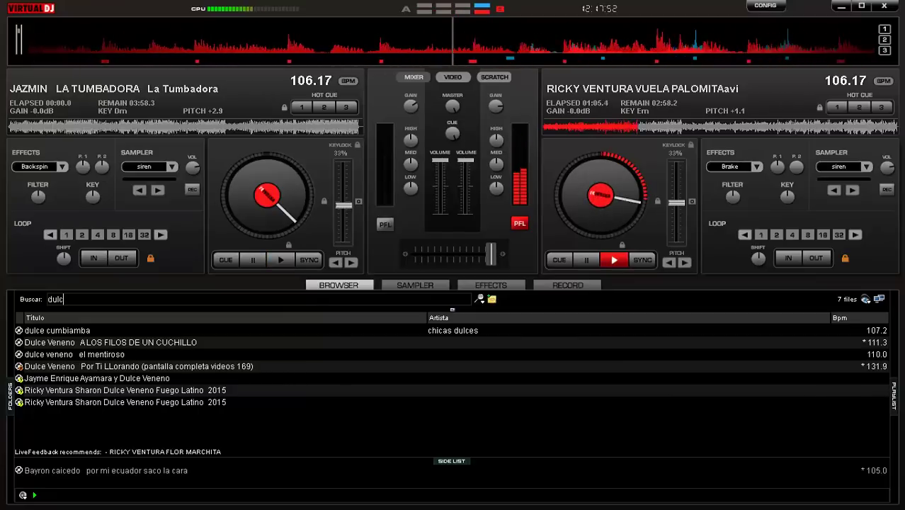
key("BackSpace")
key("BackSpace")
key("BackSpace")
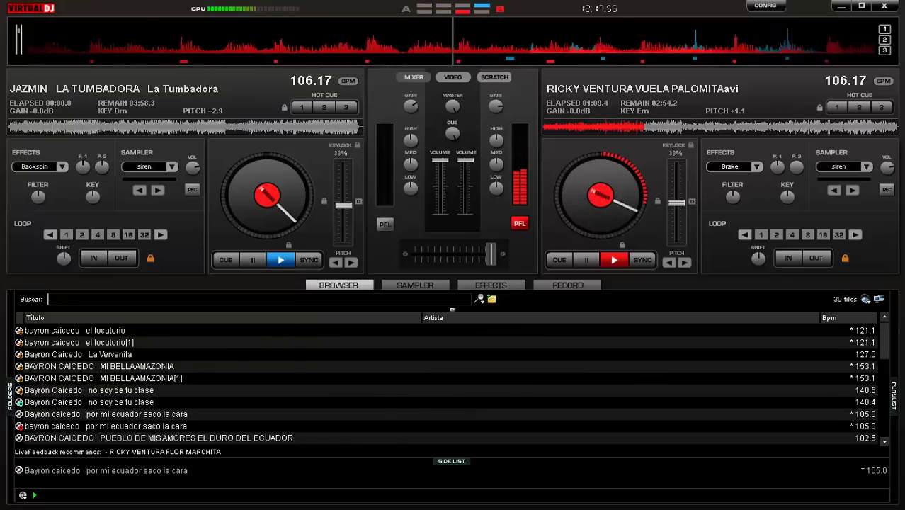
Step: Search for "yer" and load Mentirosa Grupo Yerba Buena onto the first deck, matched to 106.17 BPM
type("yer")
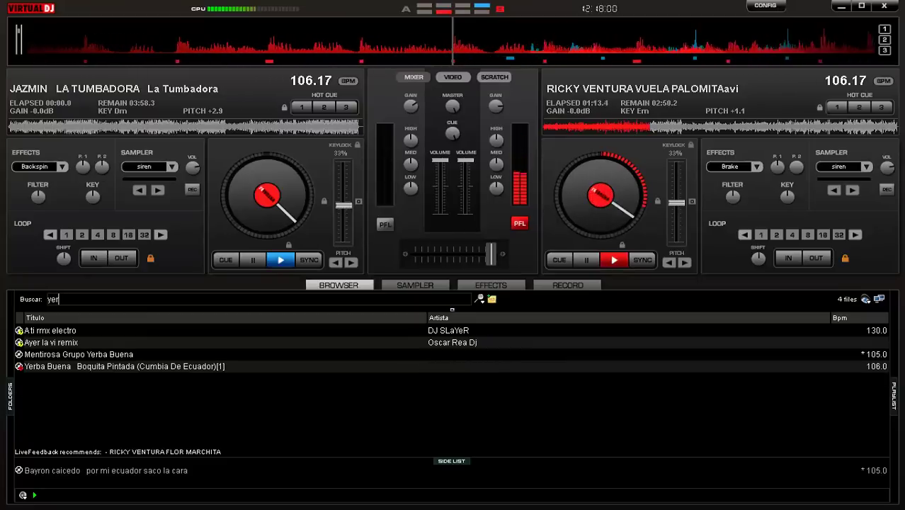
left_click(79, 354)
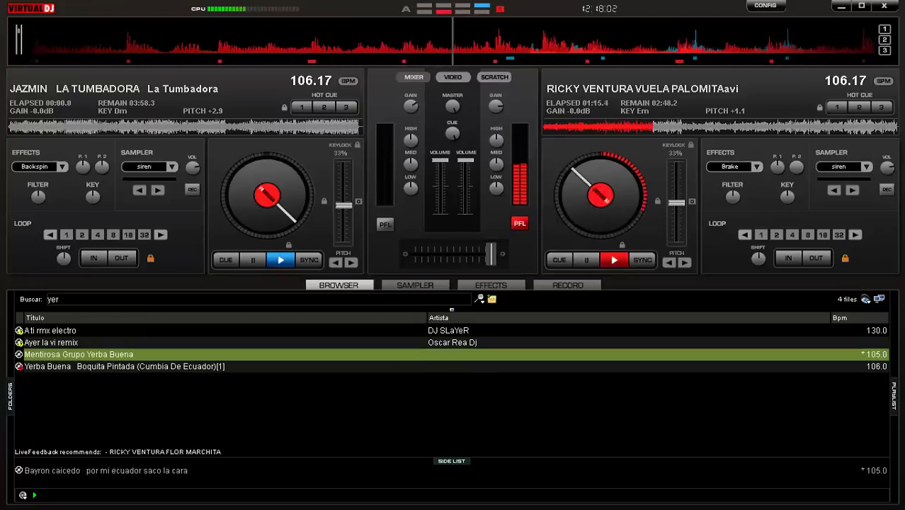
left_click(124, 366)
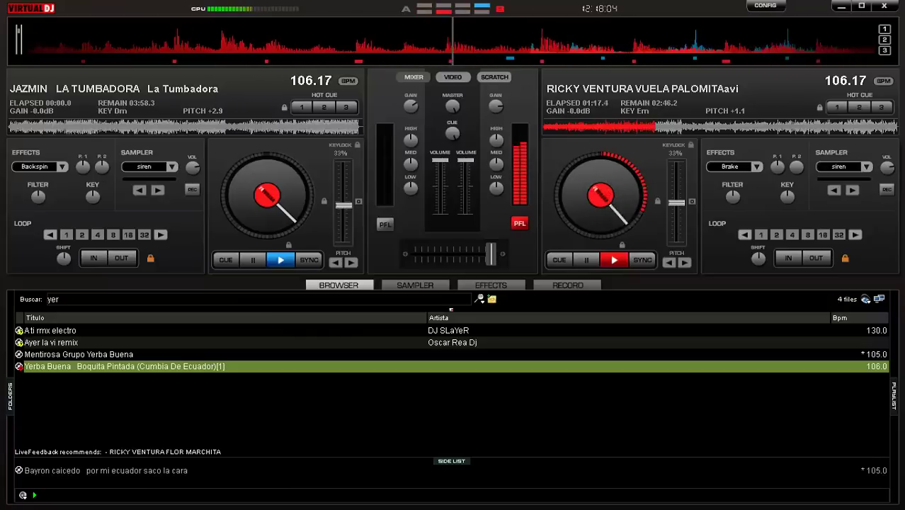
left_click(79, 354)
key("shift+Left")
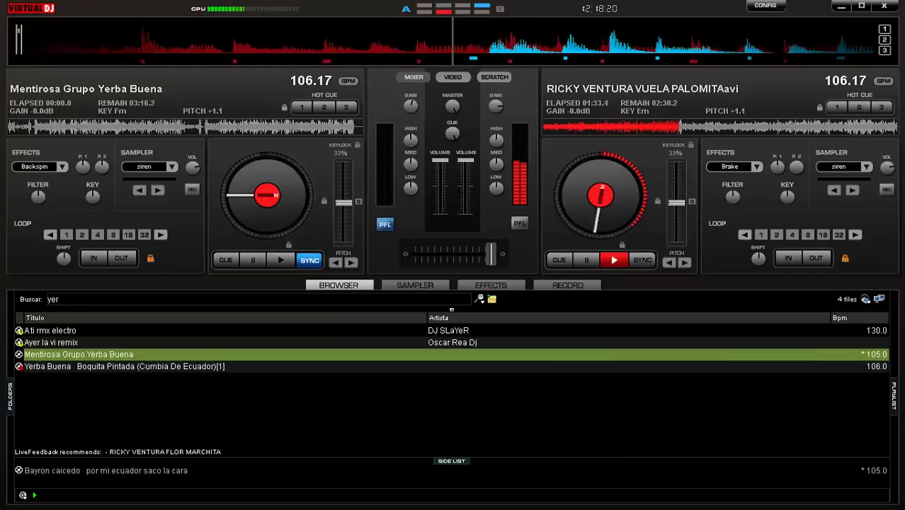
Step: Transition from Ricky Ventura Vuela Palomita to Mentirosa on the first deck, stopping the outgoing song, and clear the song search
key("space")
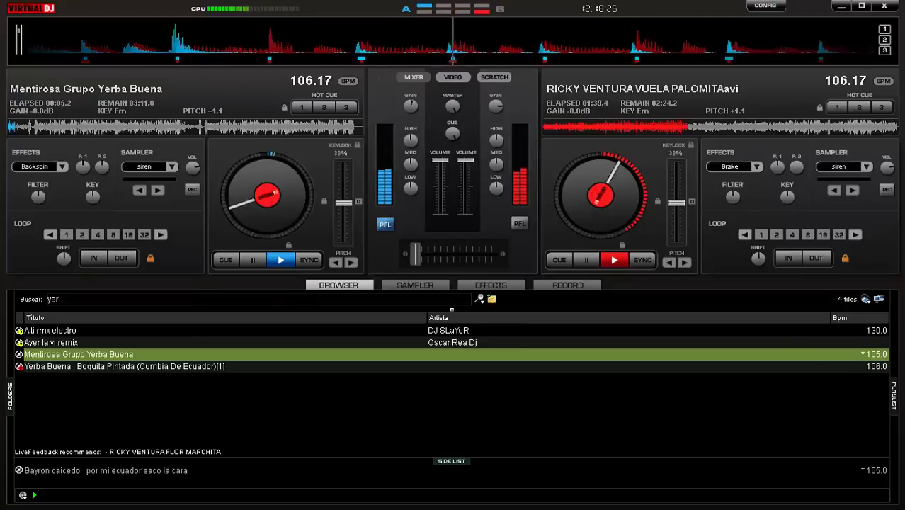
left_click(586, 260)
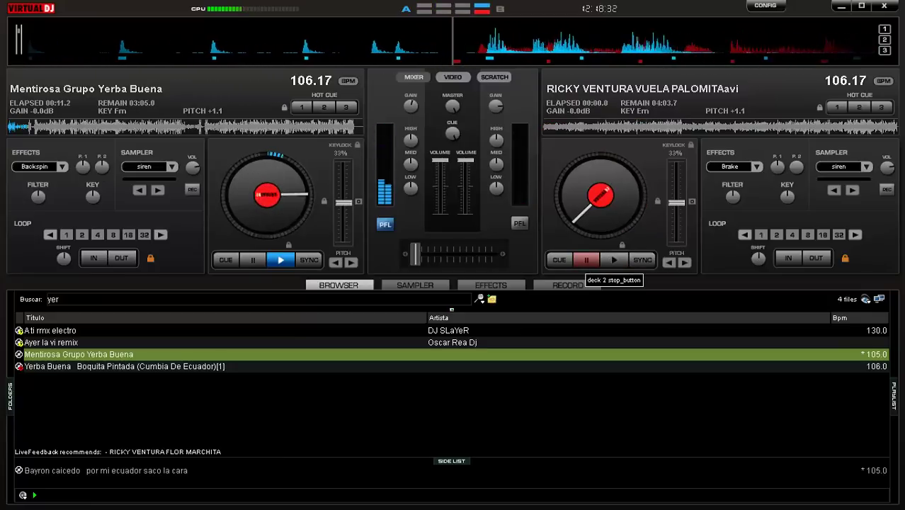
left_click(53, 299)
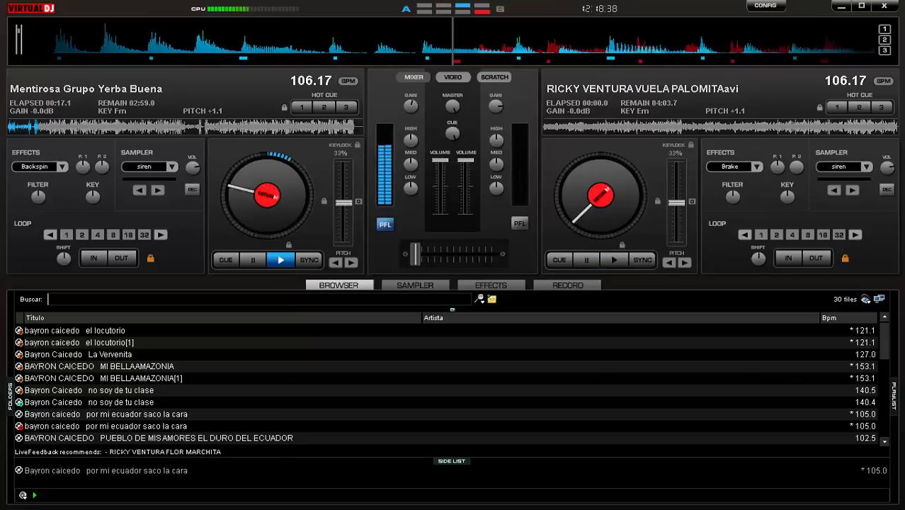
Step: Look through the Bayron Caicedo songs and their tempos for a track to follow Mentirosa
left_click(88, 389)
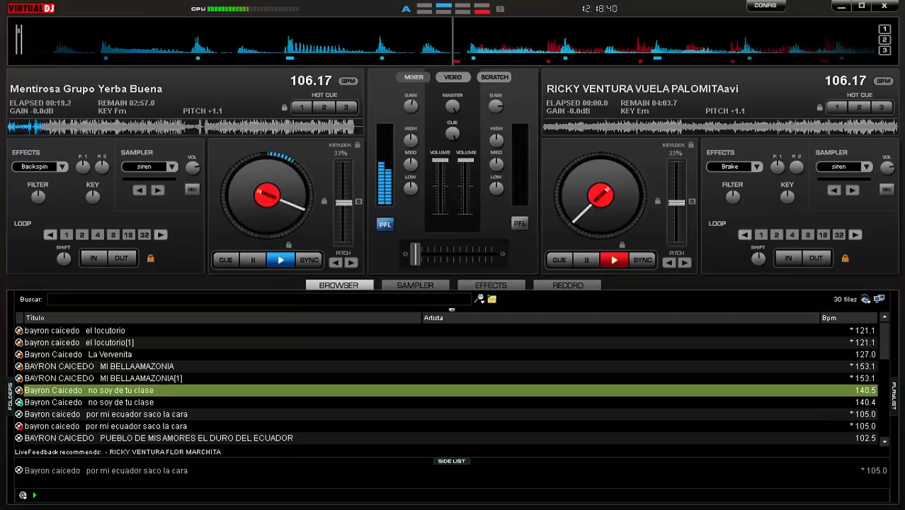
left_click(159, 438)
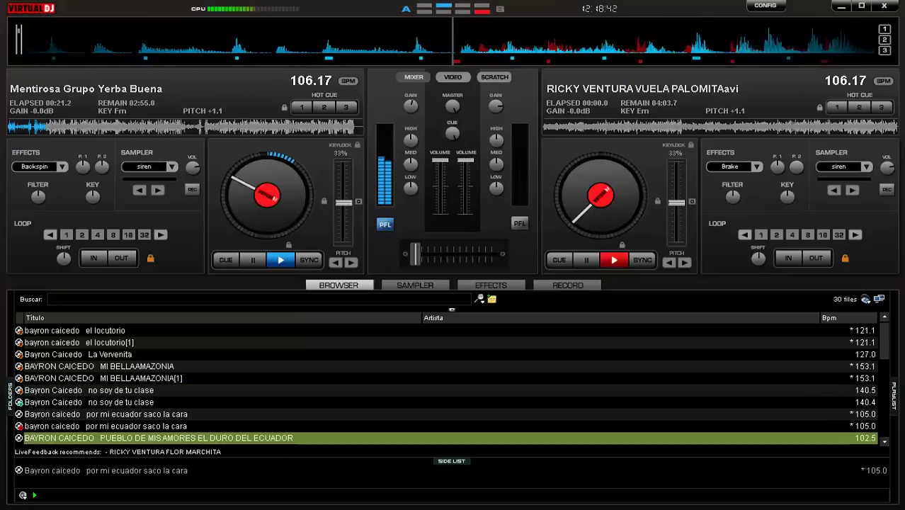
left_click(106, 425)
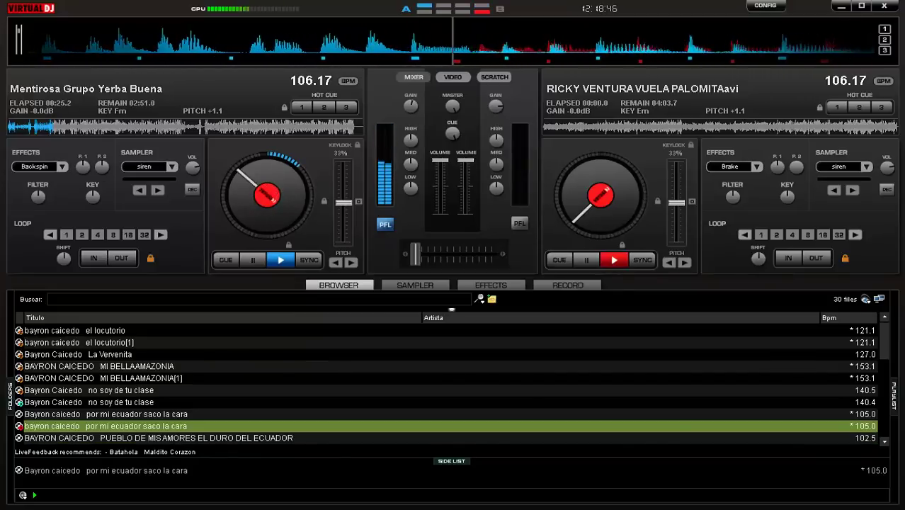
scroll(446, 382, "down", 3)
scroll(446, 382, "down", 4)
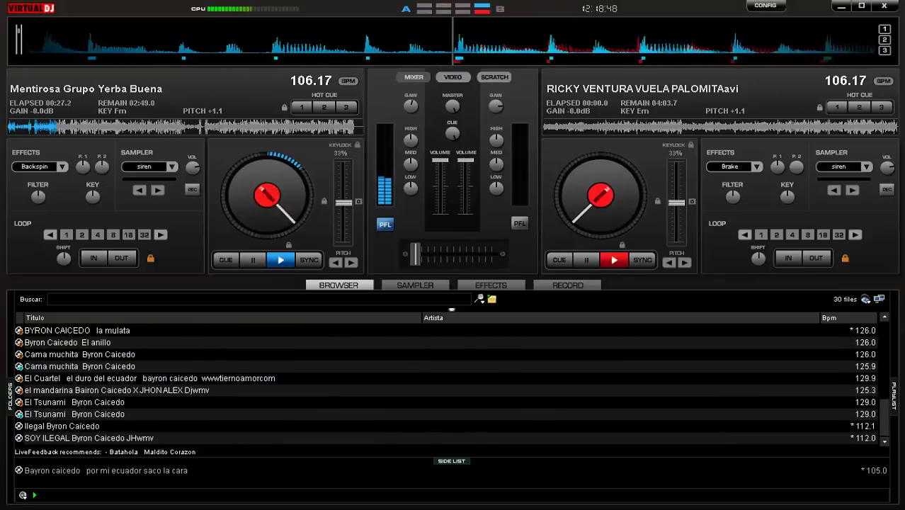
scroll(446, 383, "up", 1)
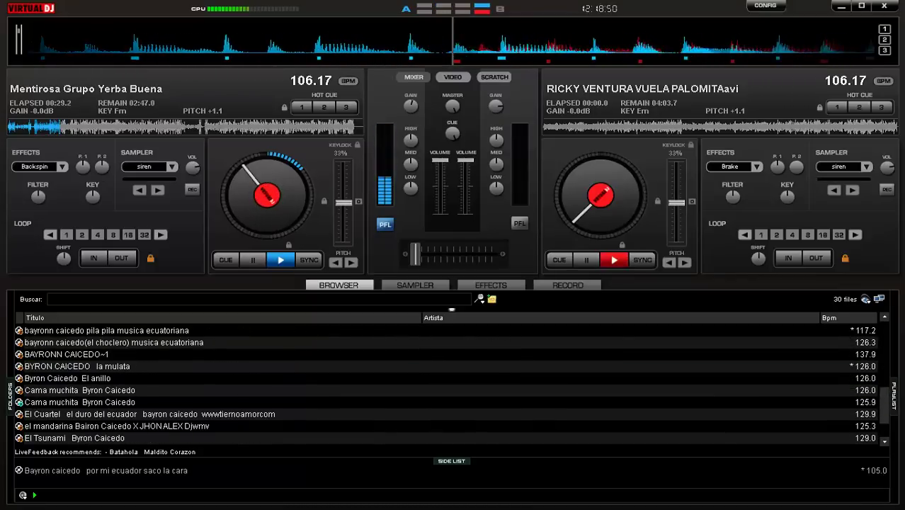
scroll(446, 382, "up", 1)
scroll(446, 382, "up", 1)
scroll(446, 382, "up", 1)
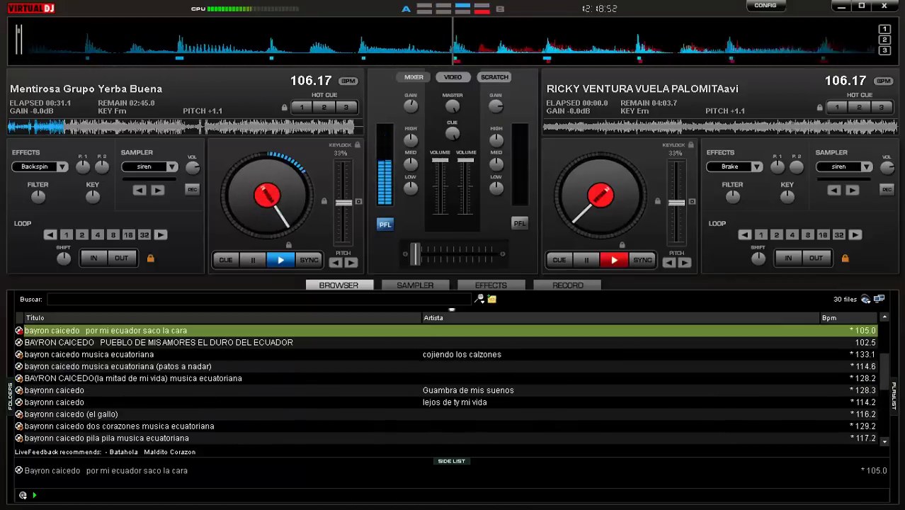
left_click(446, 354)
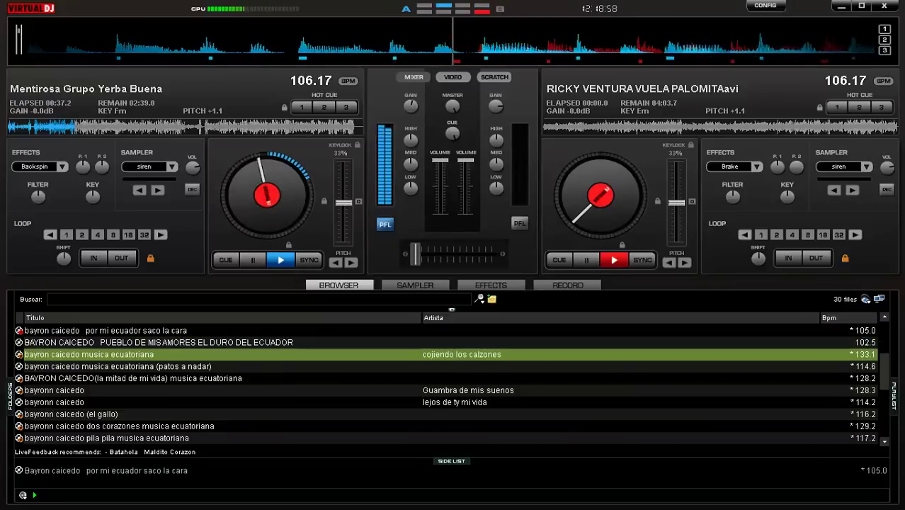
scroll(446, 384, "up", 3)
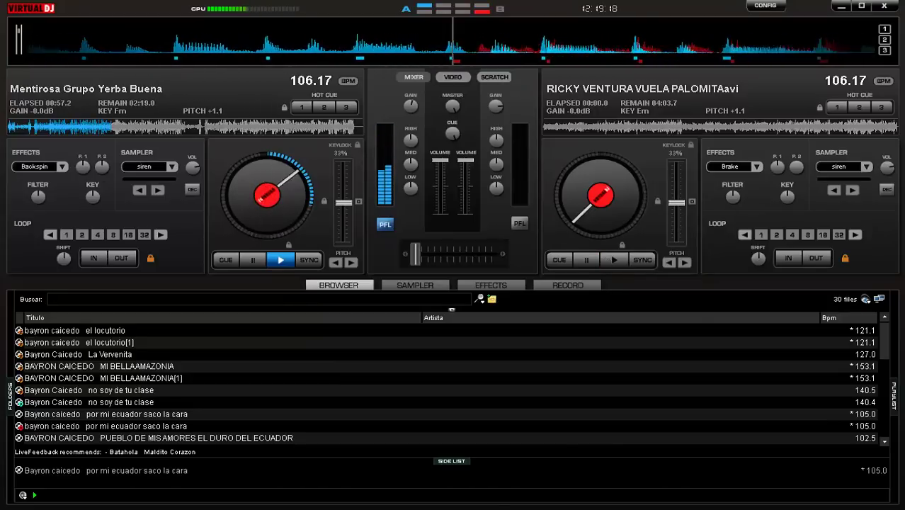
Step: Search the songs for "widi" and load Widinson's HERIDO CORAZON onto the second deck
type("wi")
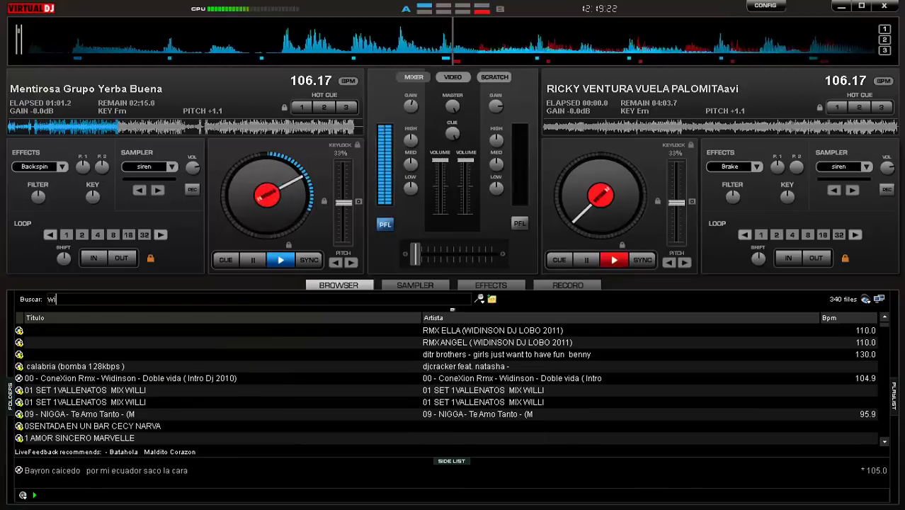
type("d")
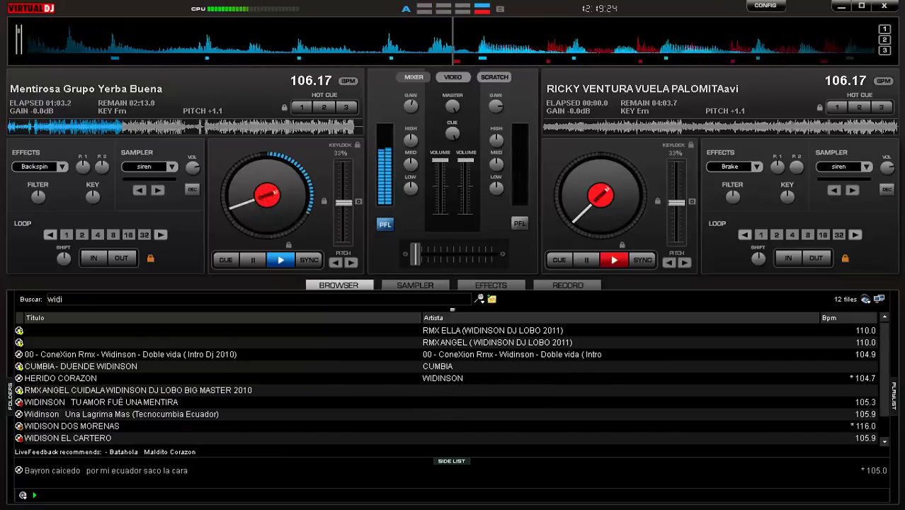
type("i")
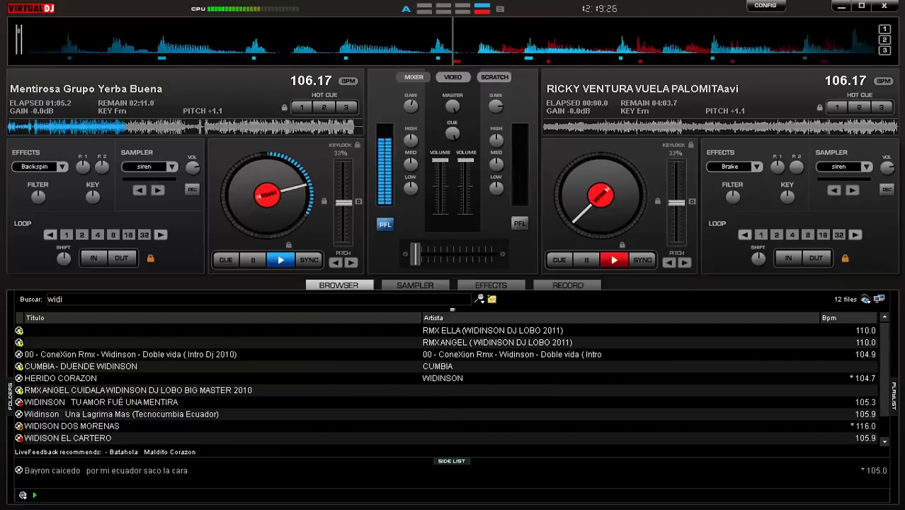
left_click(60, 378)
key("Return")
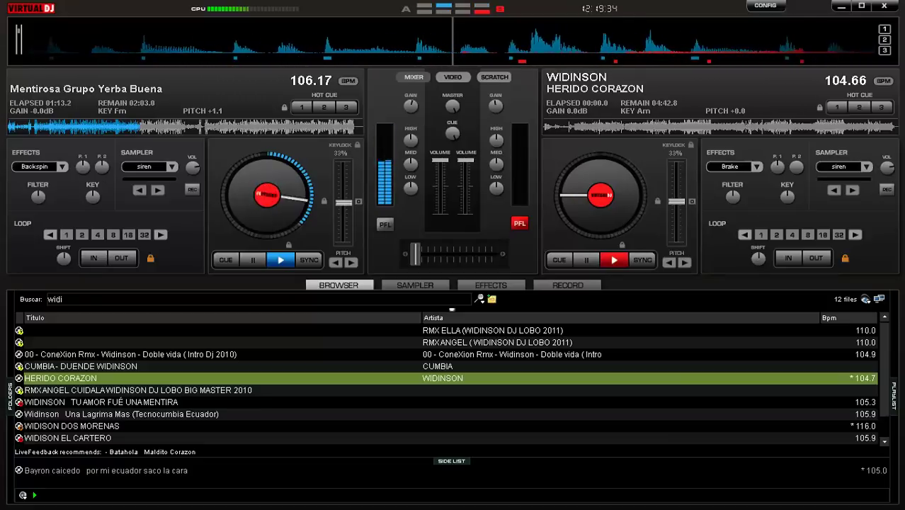
Step: Match Herido Corazon to 106.17 BPM and transition to it, stopping Mentirosa on the first deck
key("ctrl+s")
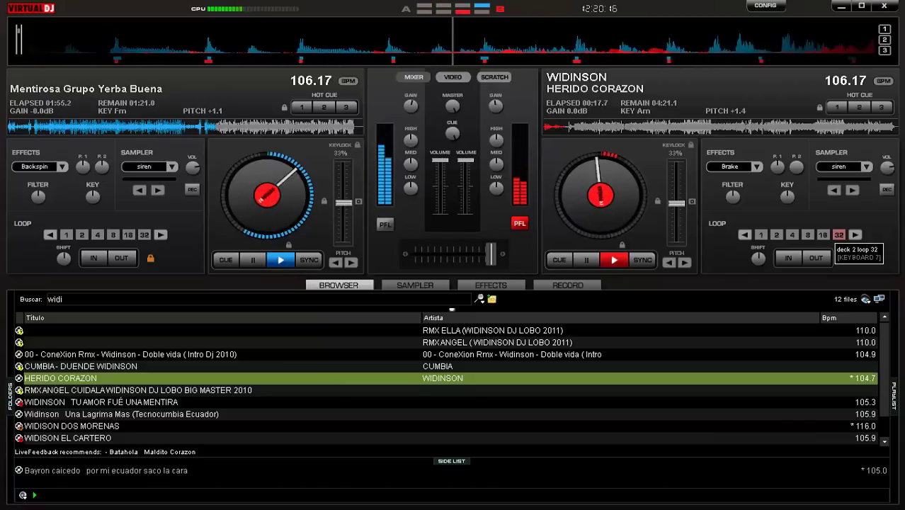
left_click(252, 260)
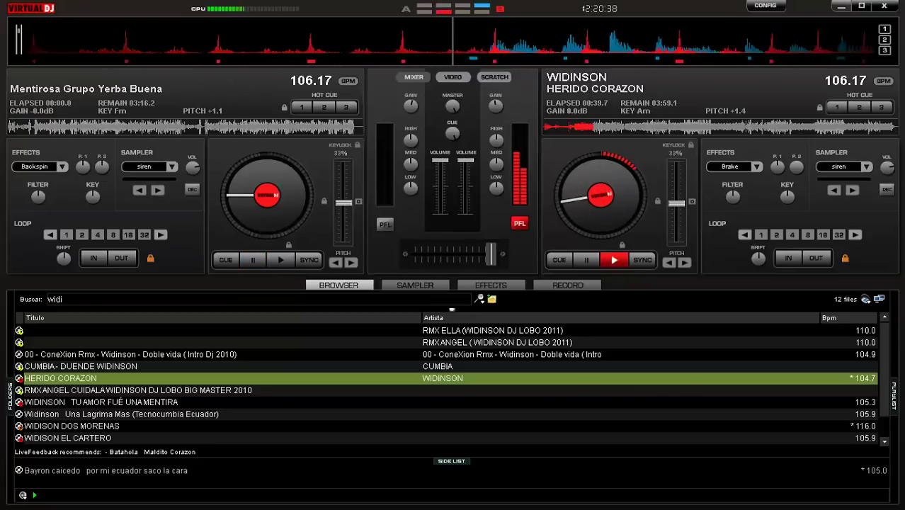
Step: Switch to Control de Ciber, start the time count for computer 1, and return to VirtualDJ
left_click(841, 7)
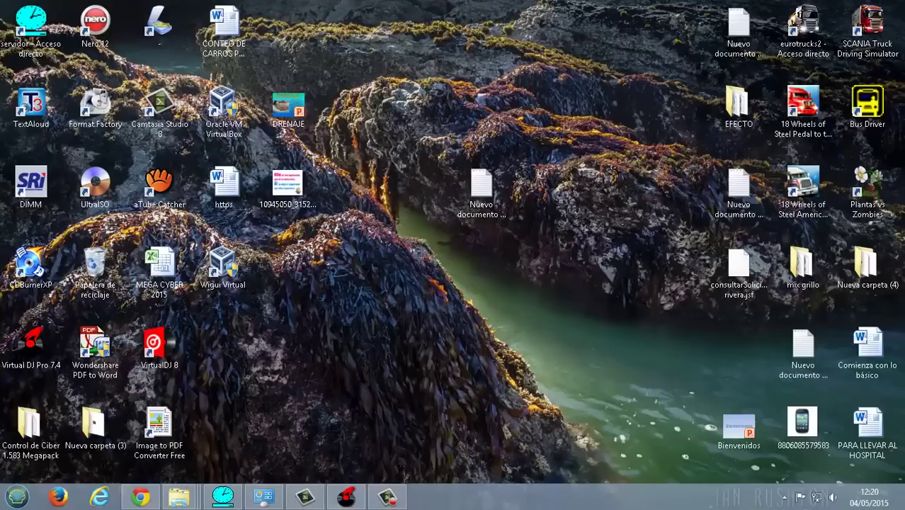
left_click(222, 496)
left_click(281, 113)
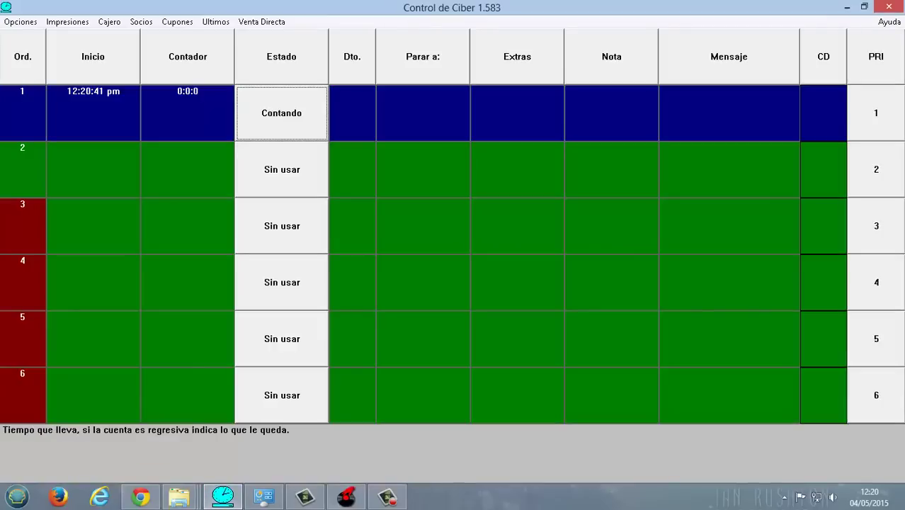
left_click(346, 495)
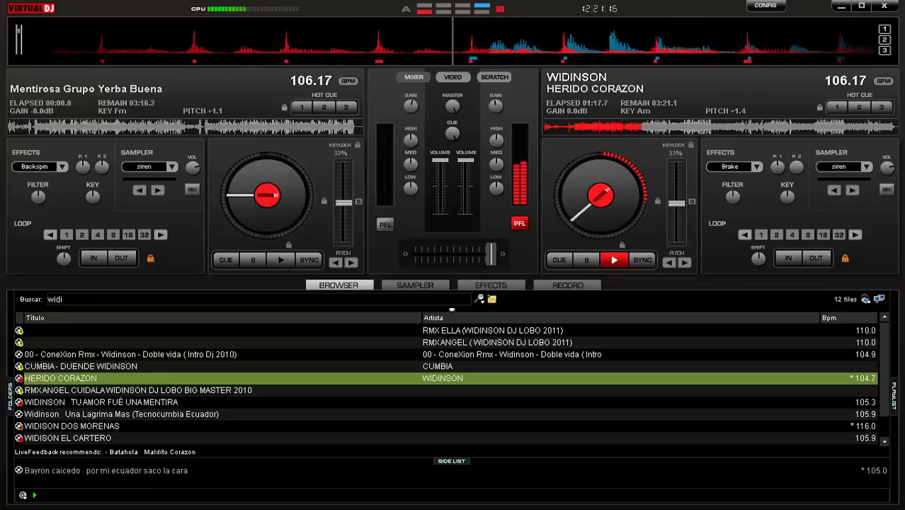
Step: Replace the song search with "fuego" and load GRUPO FUEGO LATINO NO LLORARE onto the first deck
left_click(49, 299)
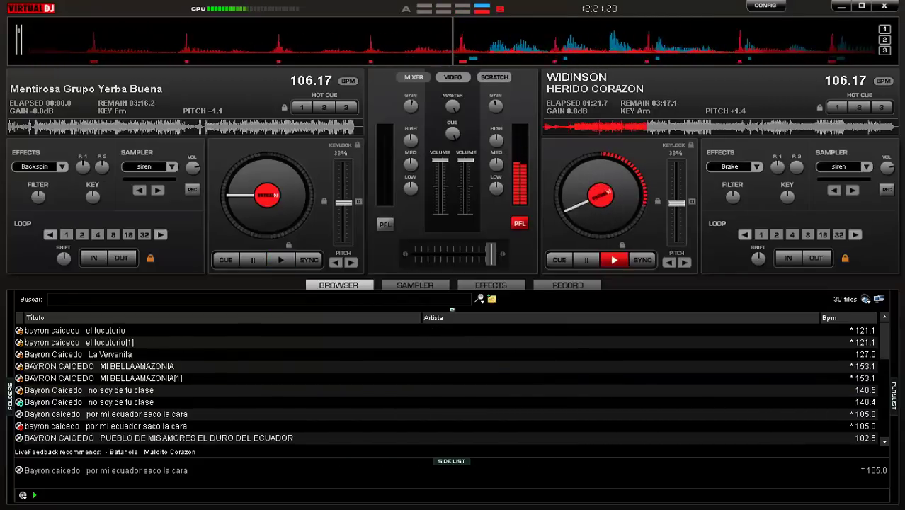
type("fue")
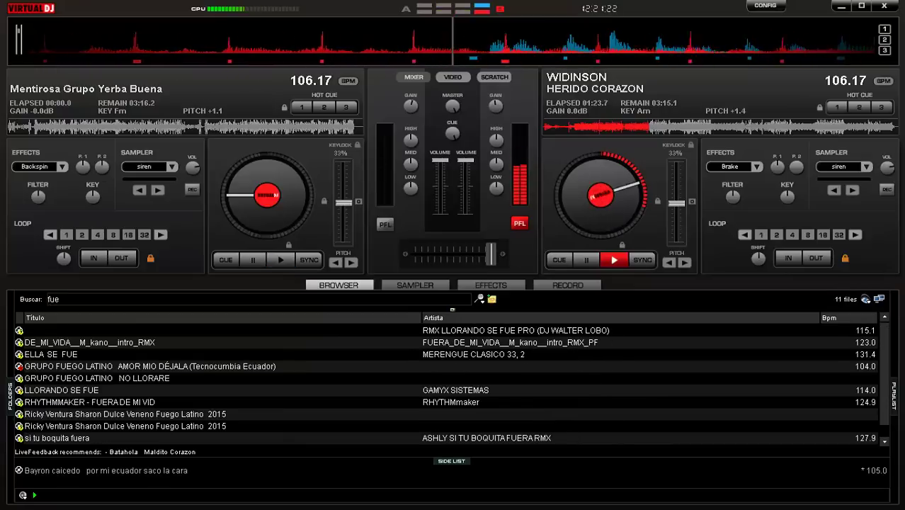
type("go")
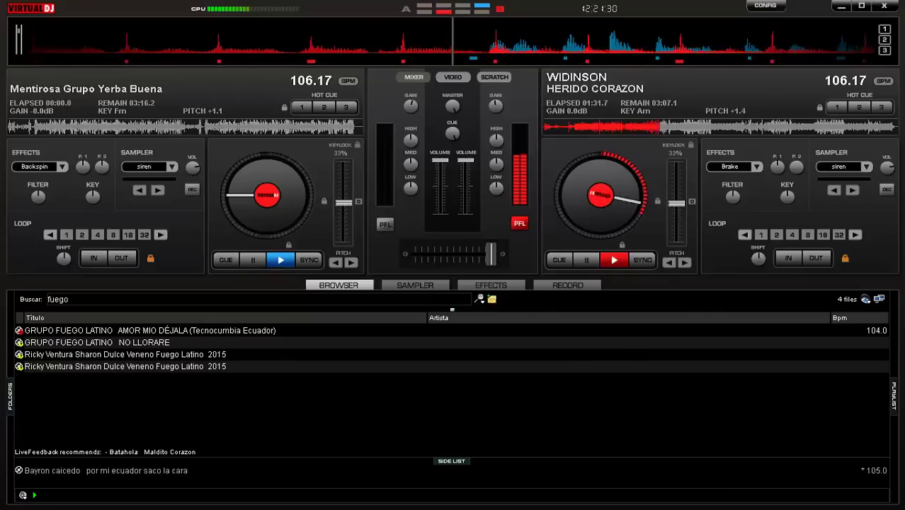
left_click(97, 342)
key("Return")
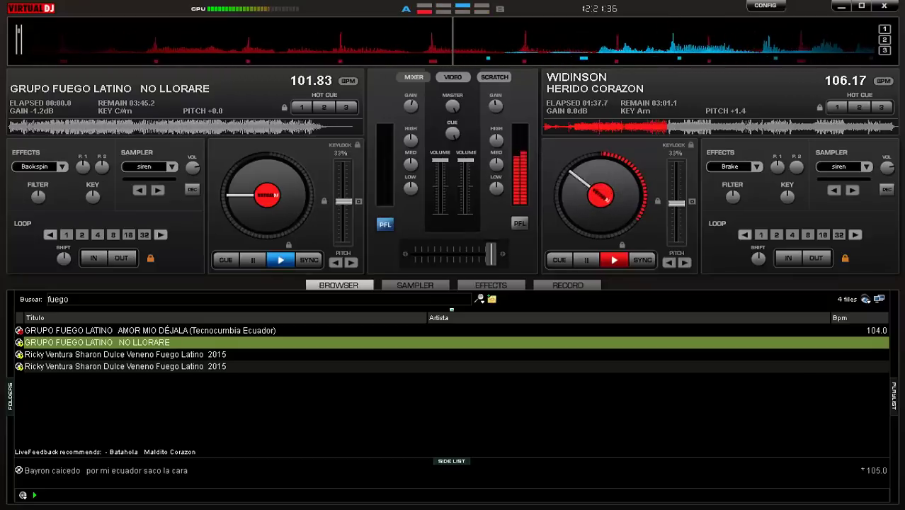
Step: Match No Llorare on the first deck to 106.17 BPM and start it playing in sync with Herido Corazon
key("space")
key("s")
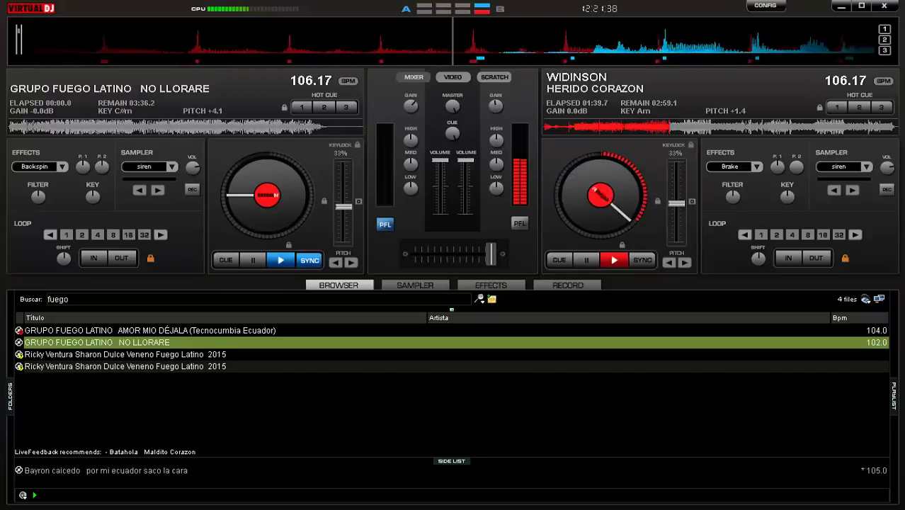
key("space")
key("s")
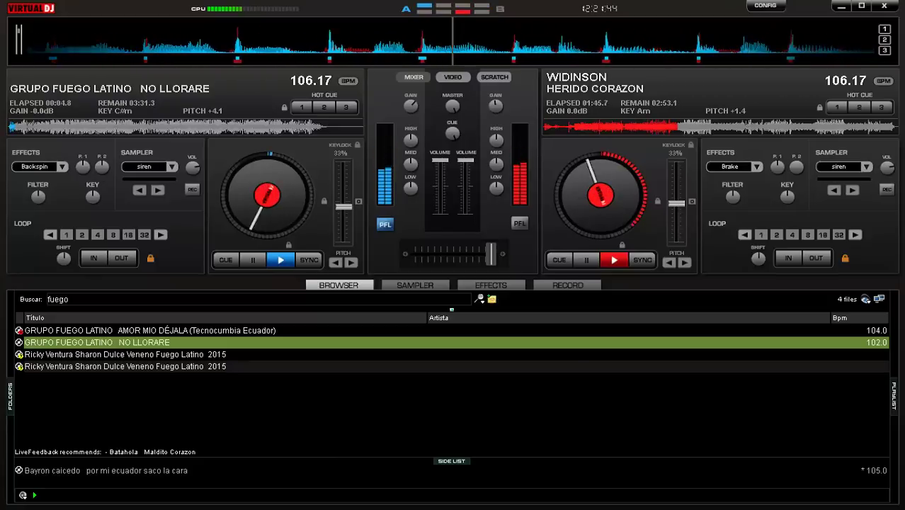
Step: Return No Llorare to its cue near the start and play it in a 4-beat loop
key("c")
key("space")
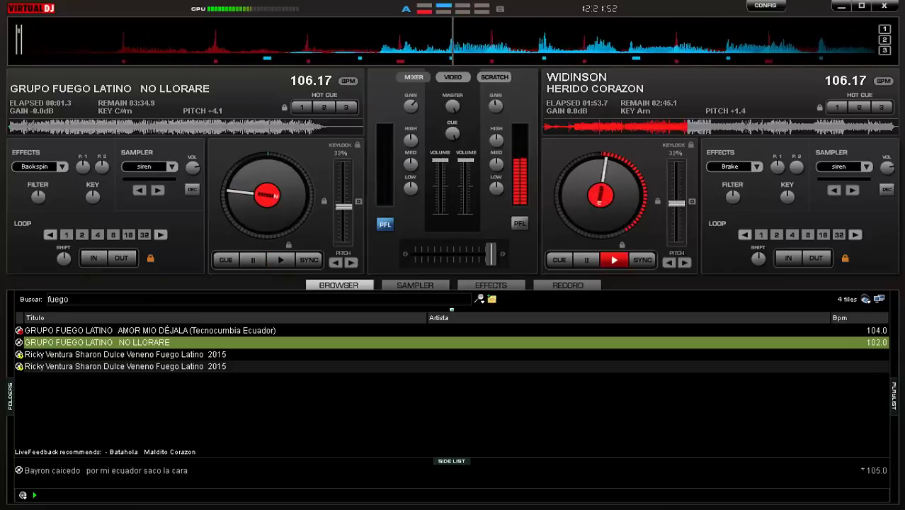
key("l")
key("space")
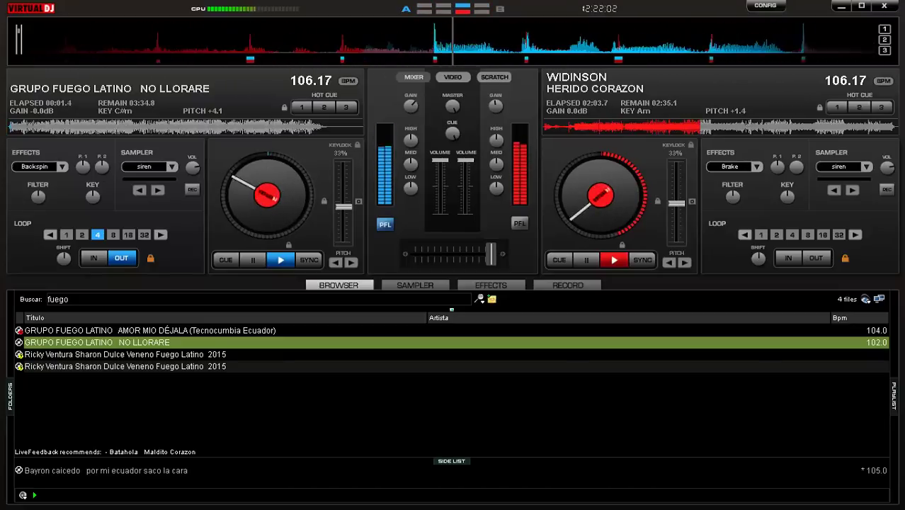
Step: Crossfade to No Llorare on the first deck and stop Herido Corazon on the second deck
key("shift+Left")
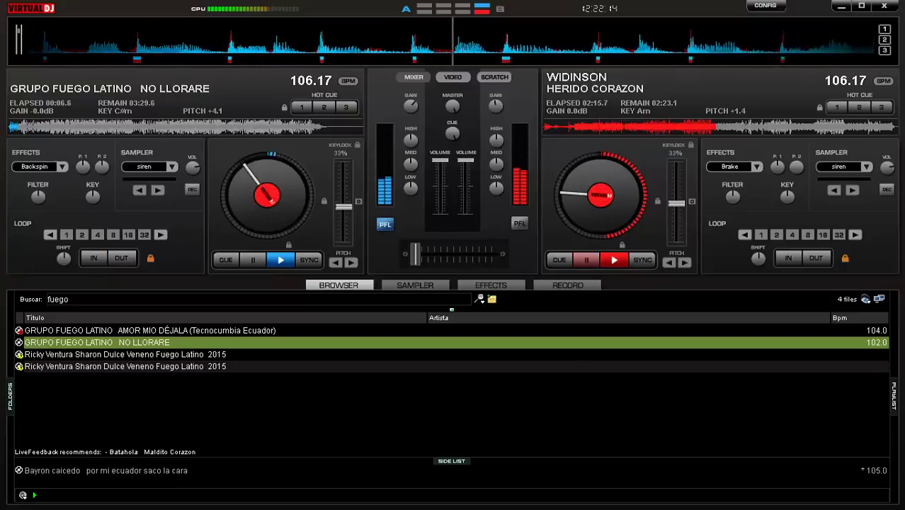
left_click(587, 259)
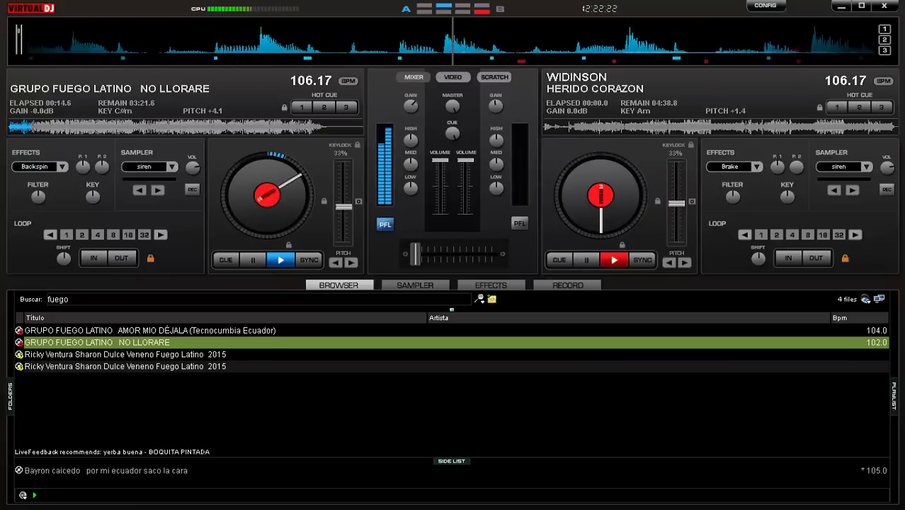
Step: Search the songs for "dulc" and load Dulce Veneno A LOS FILOS DE UN CUCHILLO onto the second deck
left_click(48, 299)
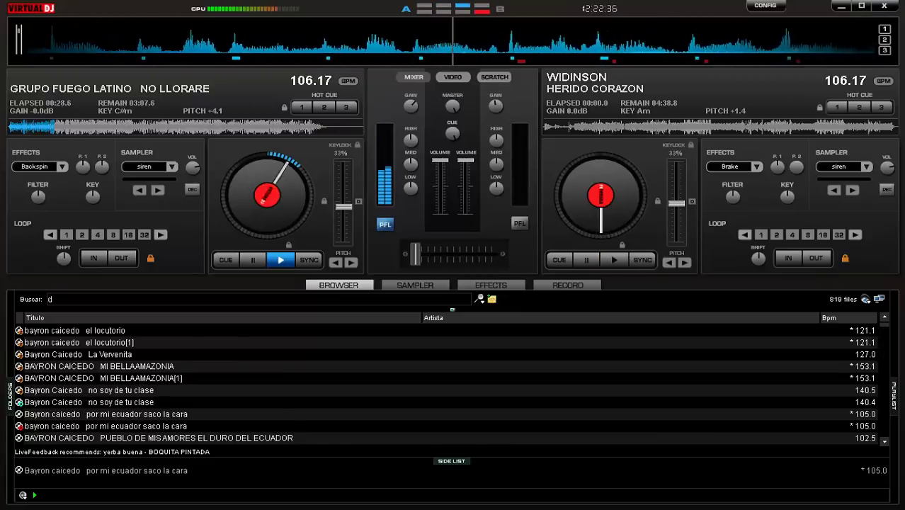
type("dulc")
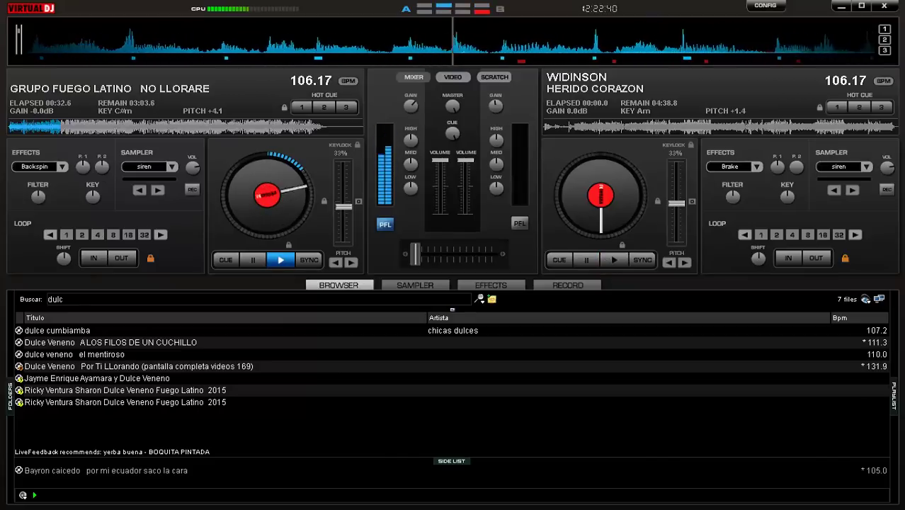
left_click(58, 330)
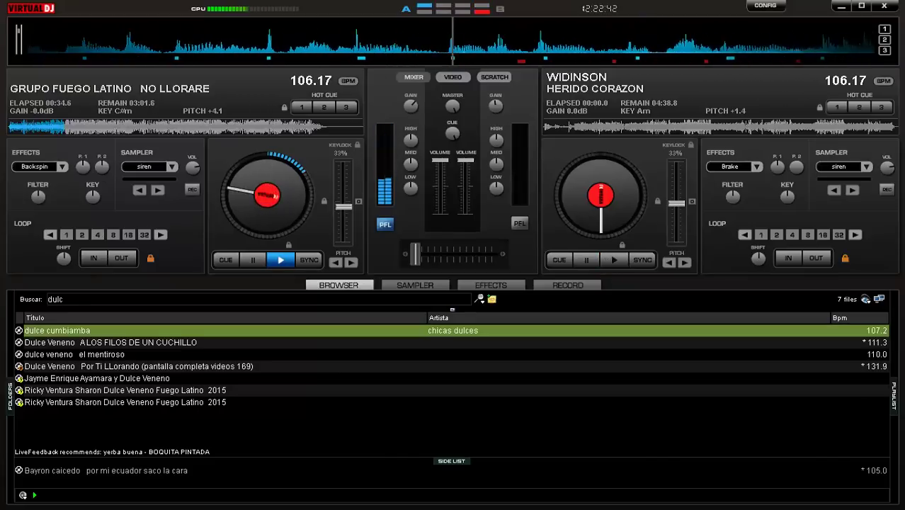
left_click(110, 342)
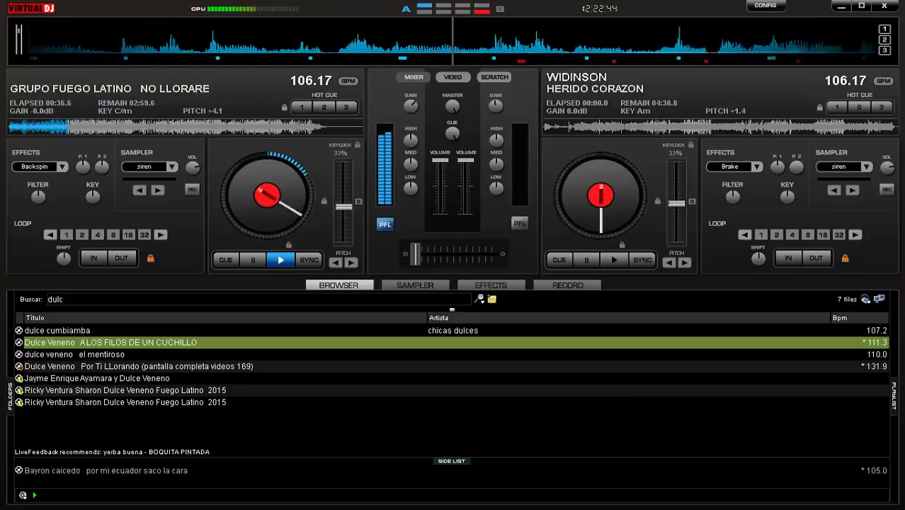
key("Return")
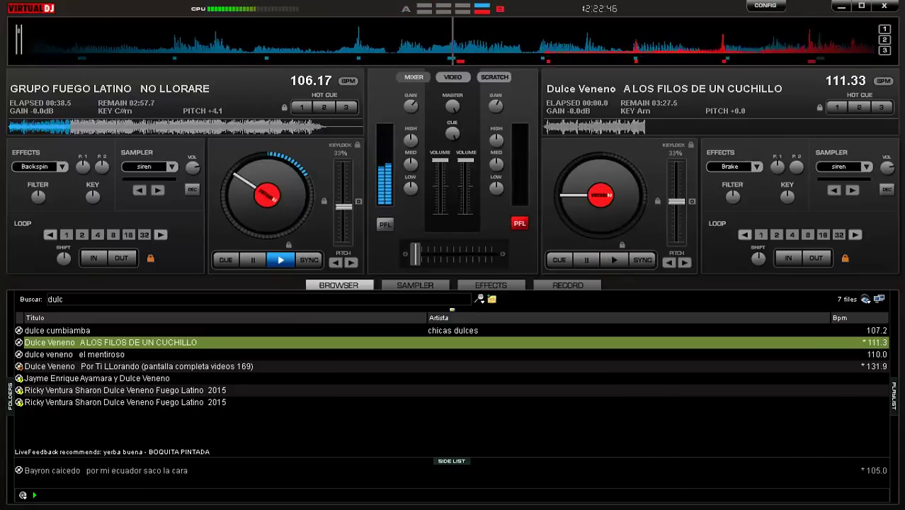
Step: Match A Los Filos De Un Cuchillo to 106.17 BPM and play it in a synced 4-beat loop
key("s")
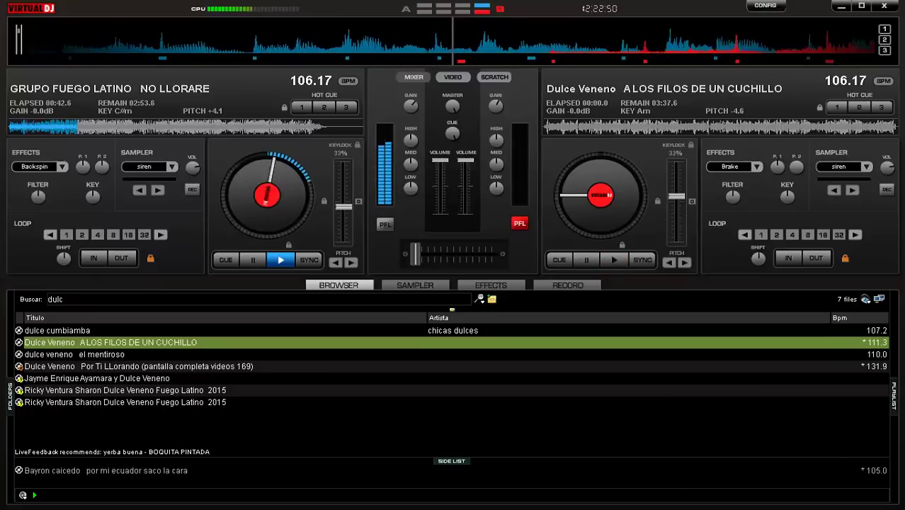
key("space")
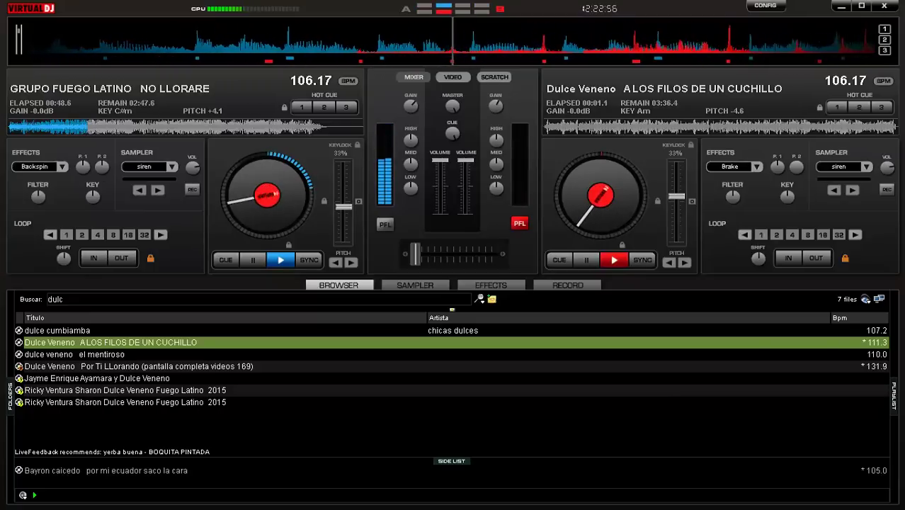
key("4")
key("space")
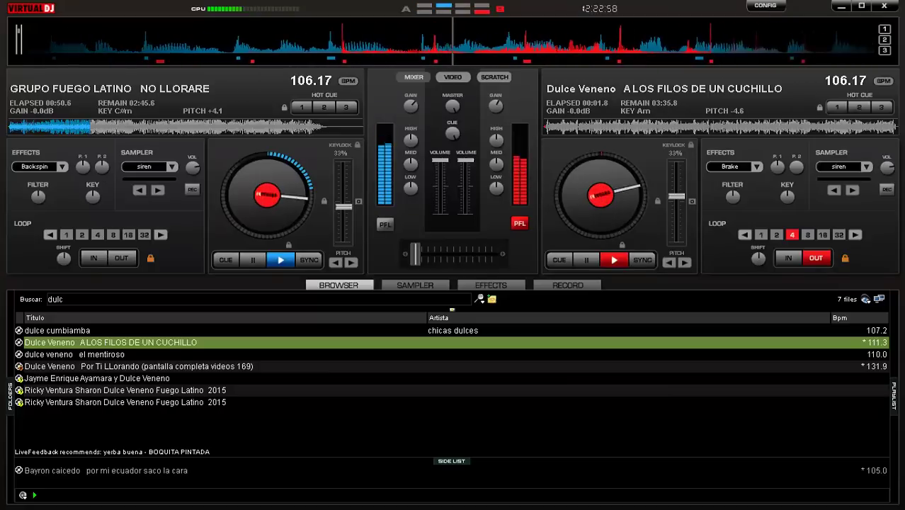
key("s")
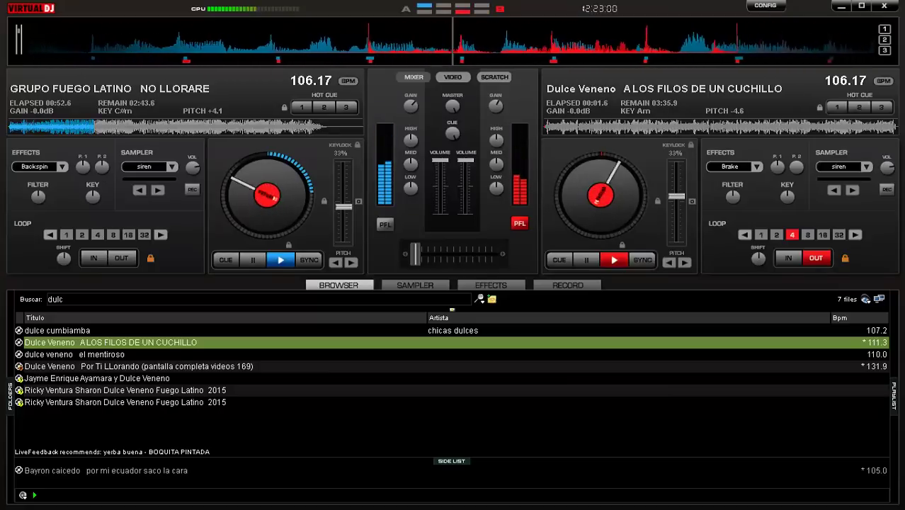
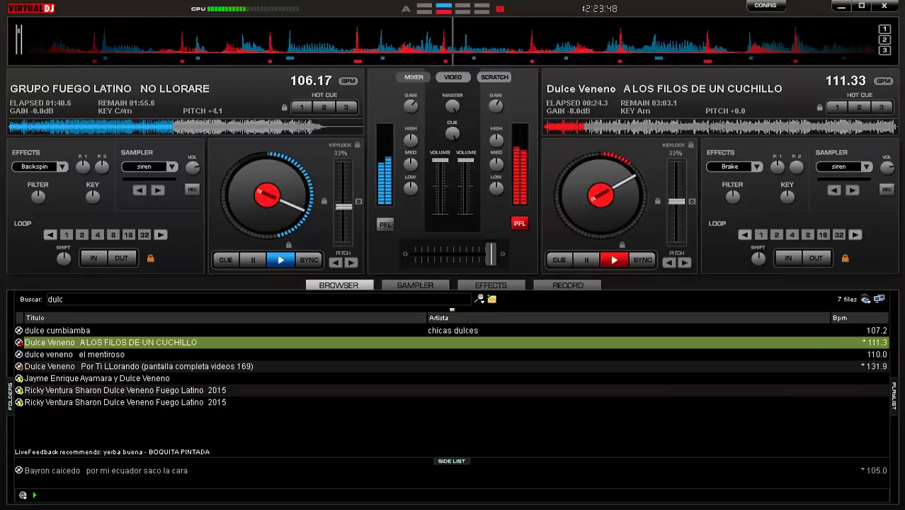
Step: Clear the song search, bring back the mixer view and stop No Llorare on the first deck
key("Escape")
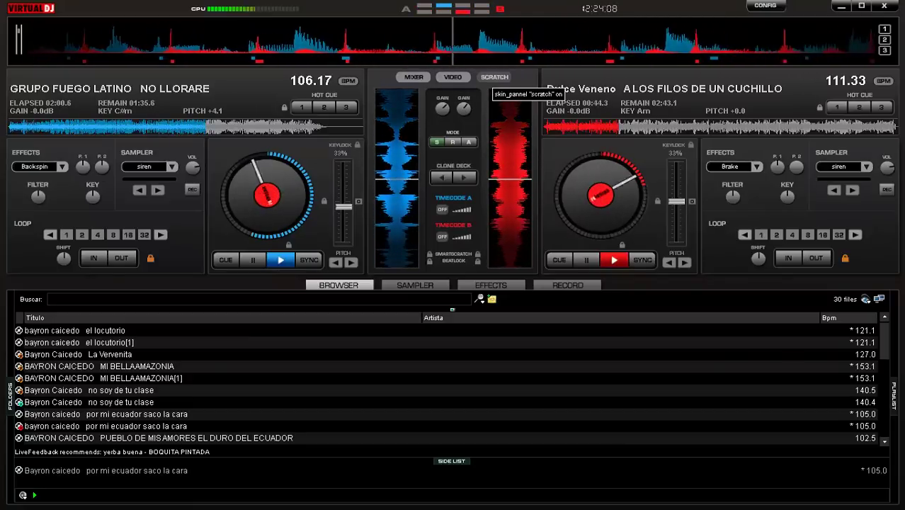
left_click(411, 78)
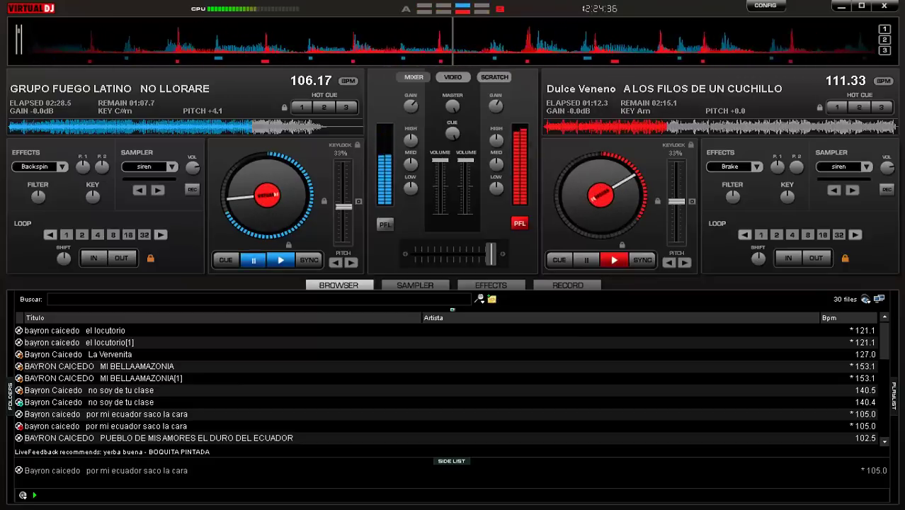
left_click(253, 260)
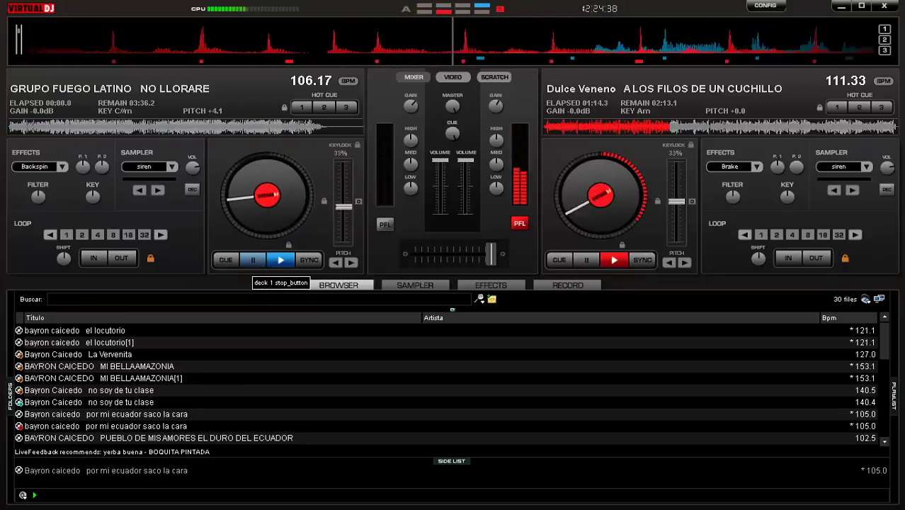
Step: Search the songs for "widi" and load WIDISON DOS MORENAS onto the first deck
scroll(452, 384, "down", 3)
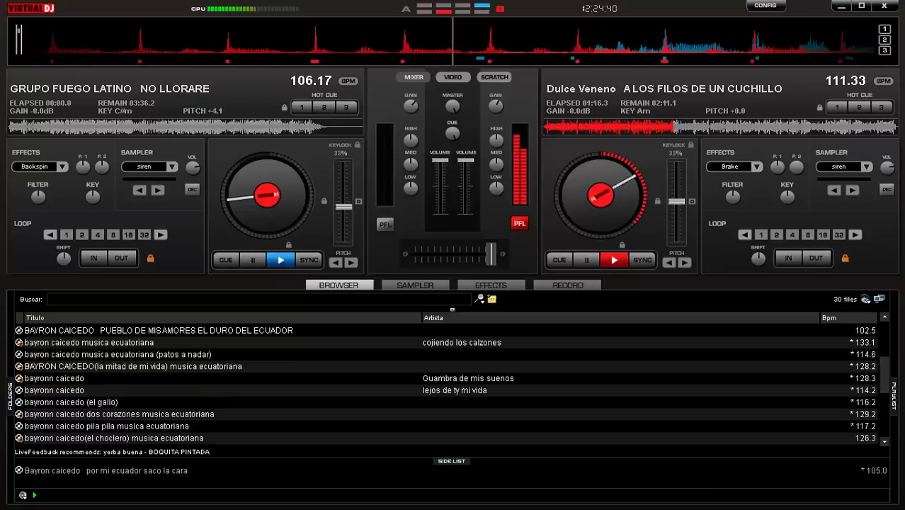
scroll(452, 384, "down", 4)
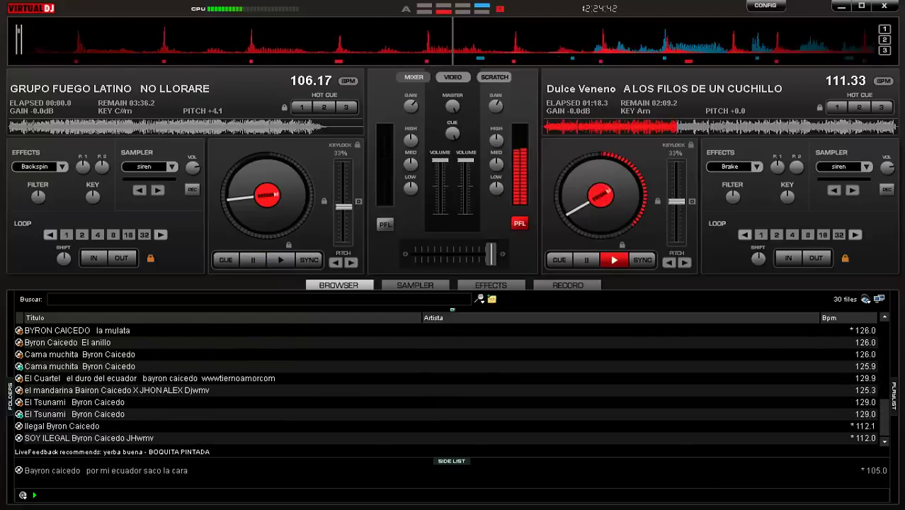
scroll(452, 384, "up", 3)
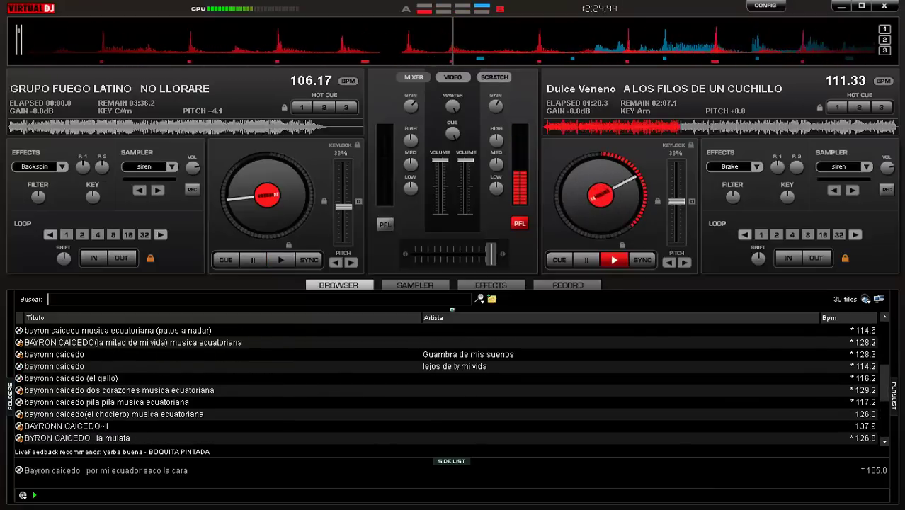
type("wid")
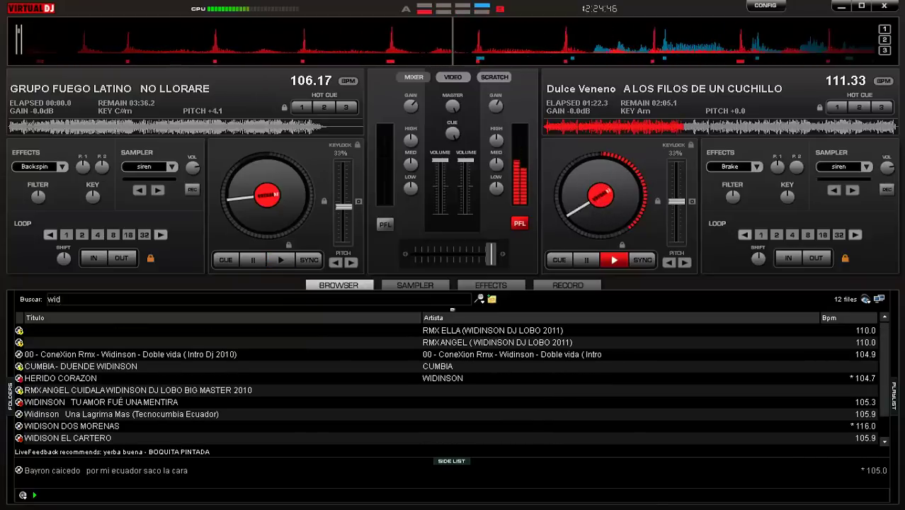
type("i")
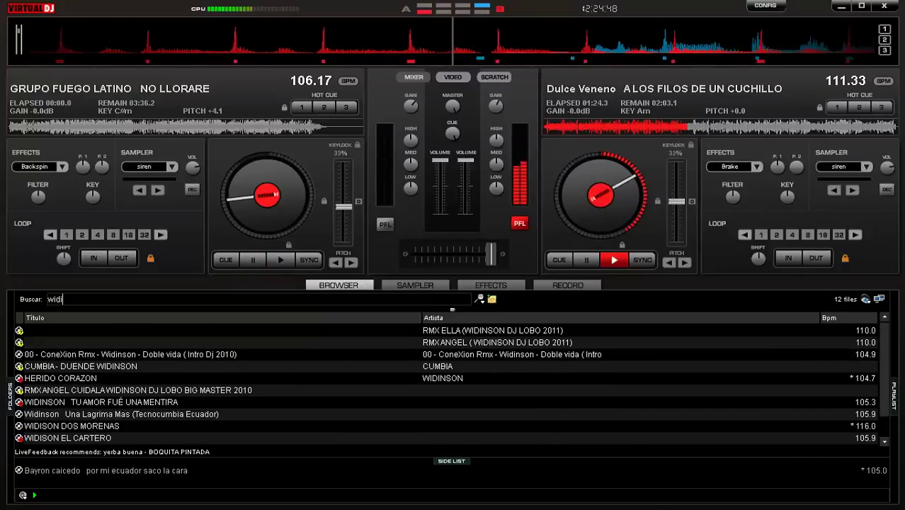
double_click(72, 426)
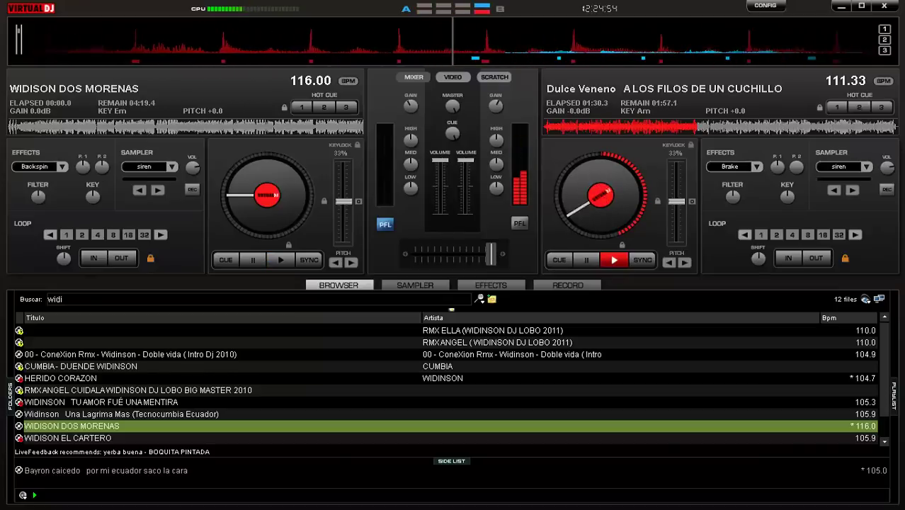
Step: Try to sync Widison Dos Morenas to the second deck, and nudge the crossfader toward the first deck and back
left_click(309, 260)
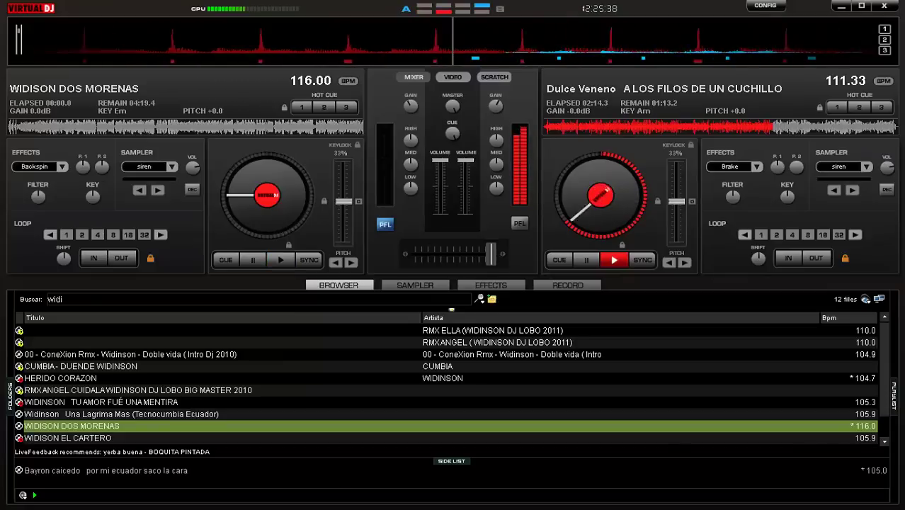
key("shift+Left")
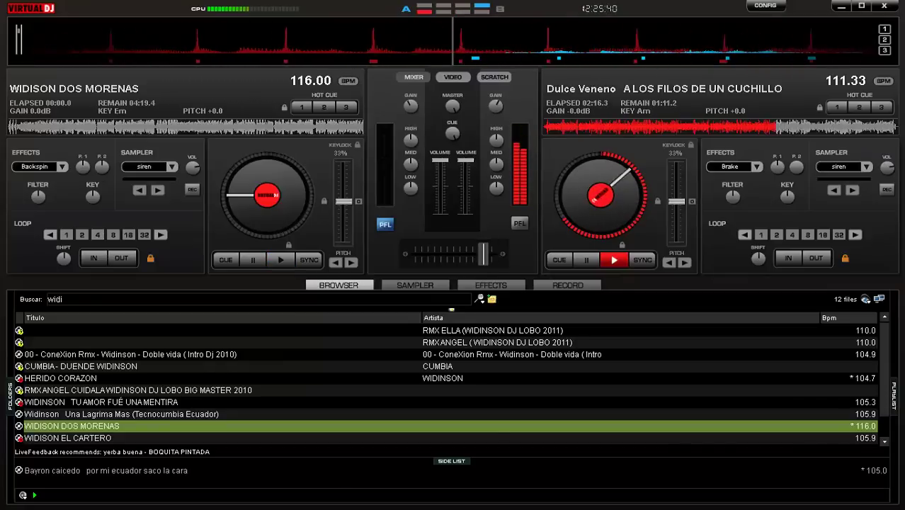
key("shift+Right")
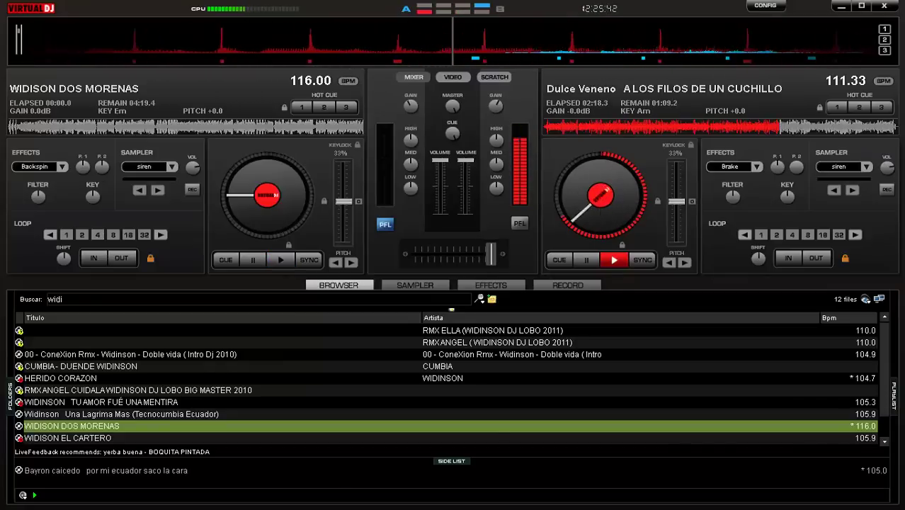